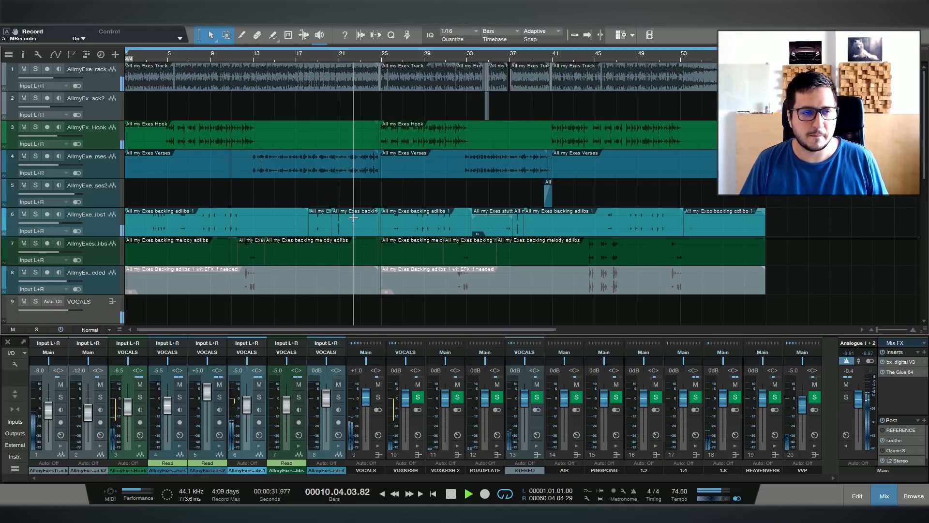
- Play the song from around bar 17 and briefly view the automation envelopes on the vocal tracks
{"action": "key", "text": "space"}
{"action": "left_click", "coordinate": [296, 54]}
{"action": "key", "text": "space"}
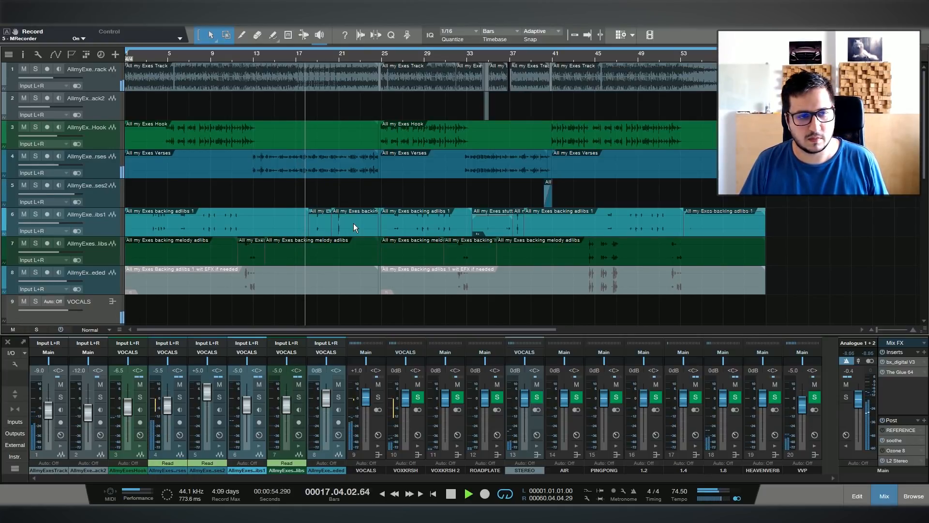
{"action": "key", "text": "a"}
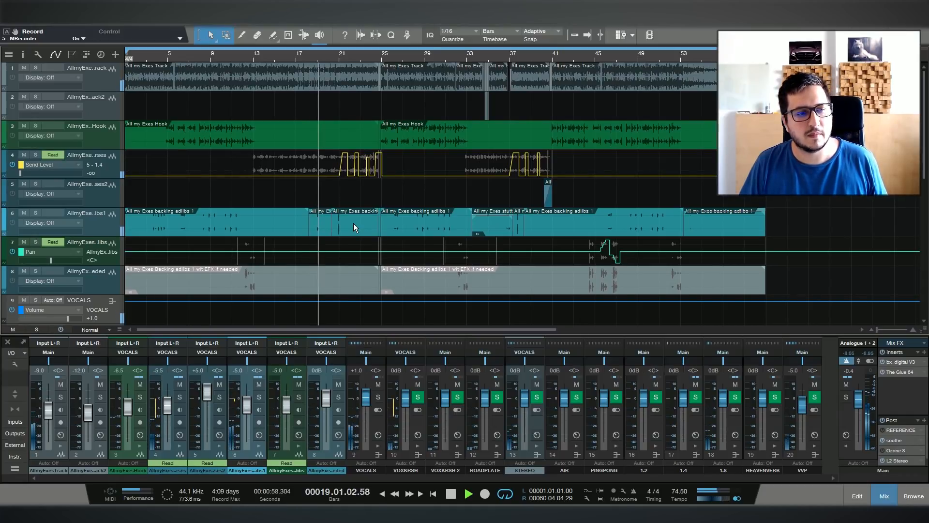
{"action": "key", "text": "a"}
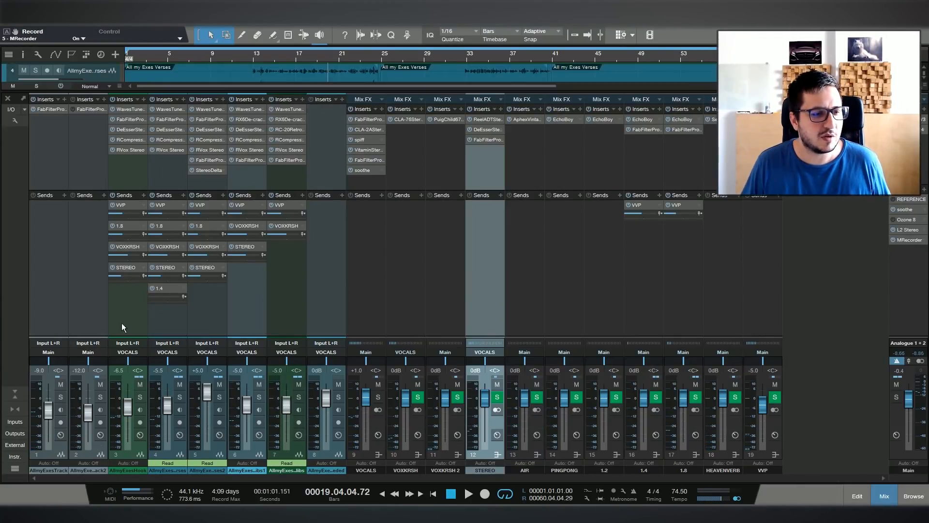
- Highlight the vocal channels from the Hook onward and their VOCALS bus, and move The Glue's window aside
{"action": "left_click", "coordinate": [121, 323]}
{"action": "left_click", "coordinate": [283, 297], "text": "shift"}
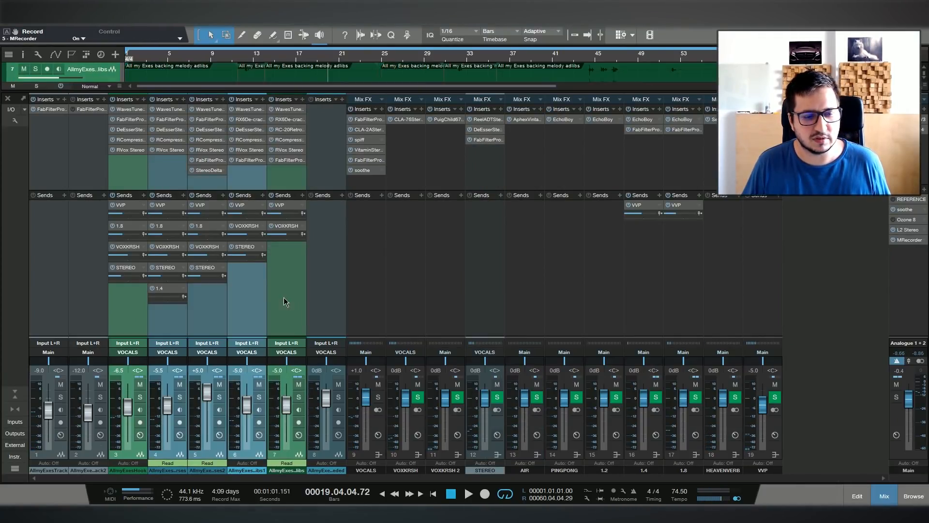
{"action": "left_click", "coordinate": [339, 260], "text": "shift"}
{"action": "left_click", "coordinate": [376, 248]}
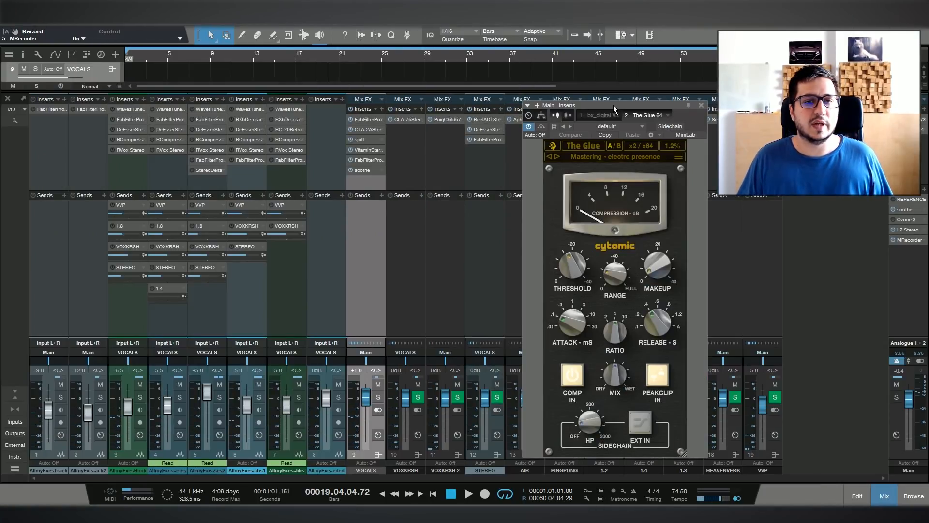
{"action": "left_click_drag", "start_coordinate": [613, 105], "coordinate": [272, 91]}
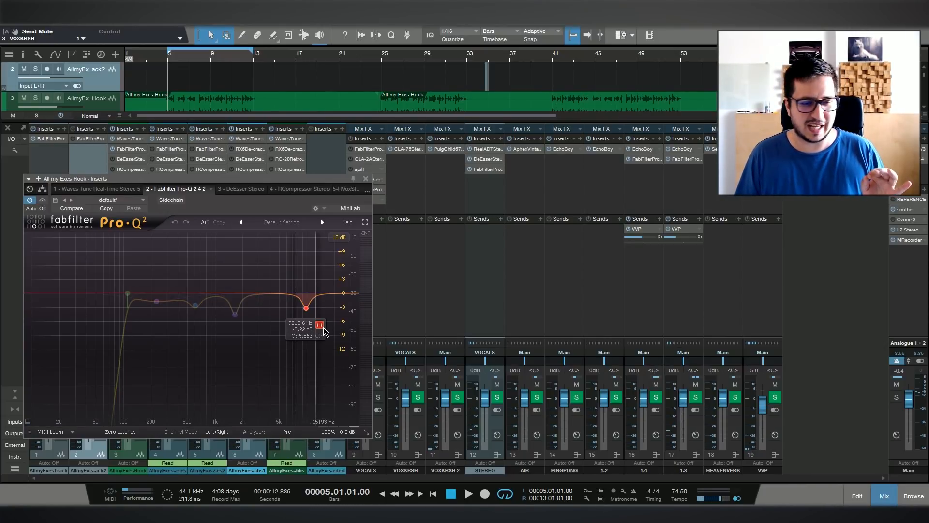
- Play the Hook vocal and audition each band of its FabFilter Pro-Q 2 in isolation, from the highest cut down to the low cut
{"action": "key", "text": "space"}
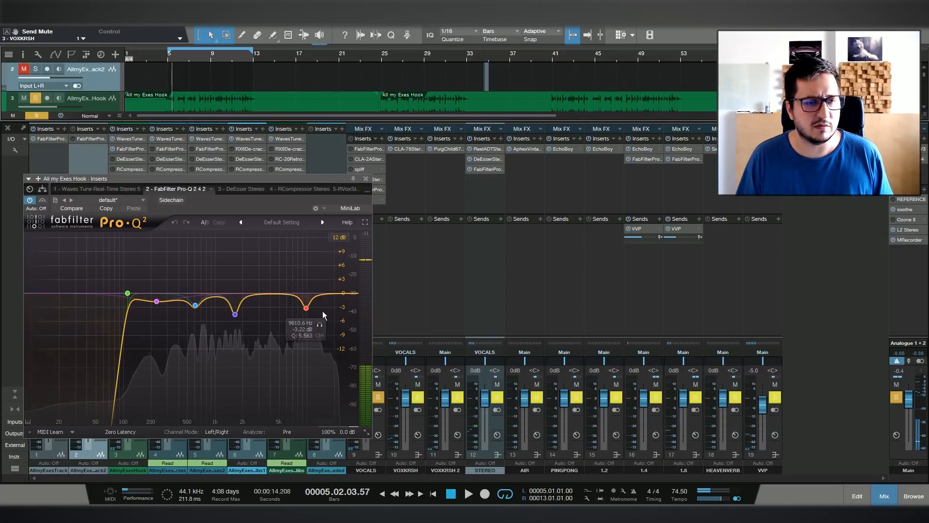
{"action": "left_click", "coordinate": [318, 326]}
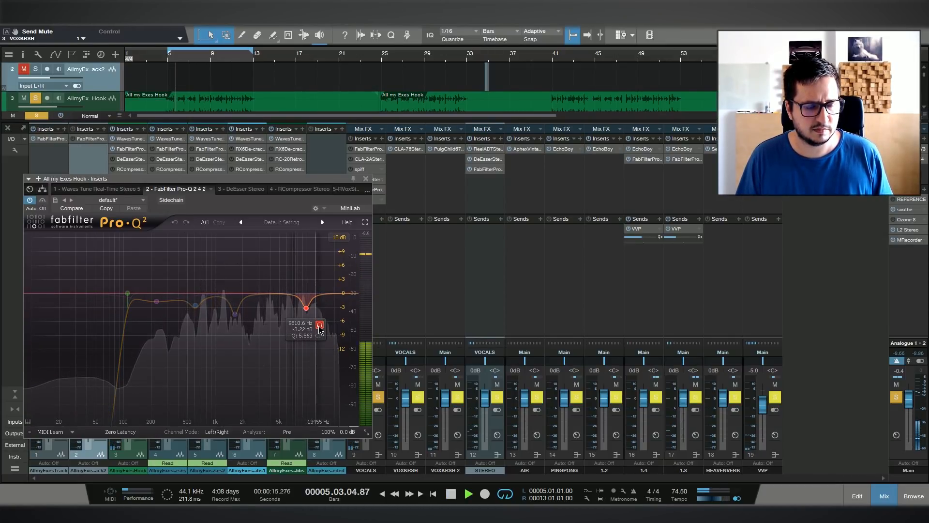
{"action": "left_click", "coordinate": [249, 332]}
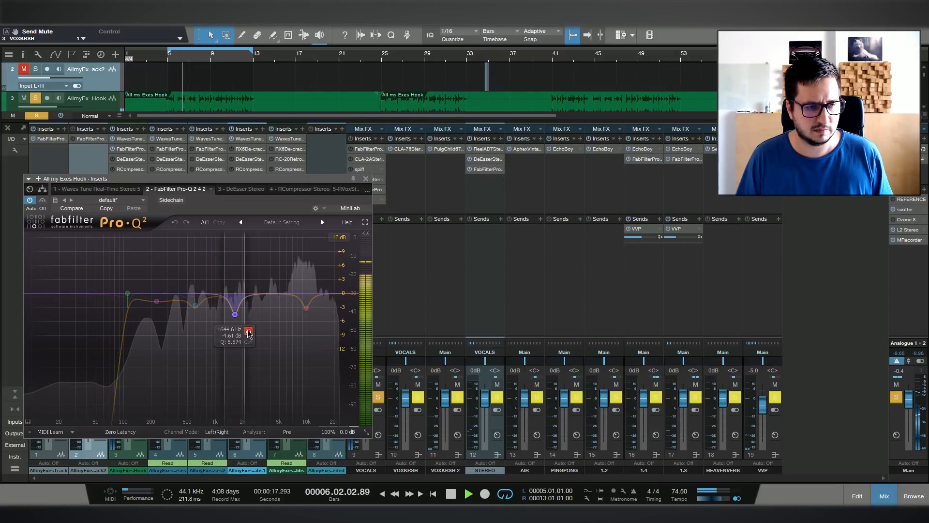
{"action": "left_click", "coordinate": [208, 323]}
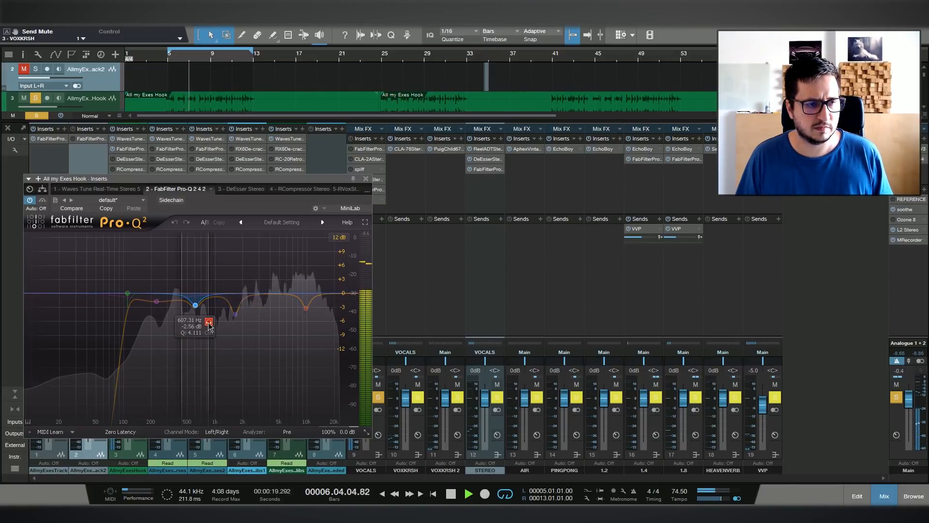
{"action": "left_click", "coordinate": [171, 317]}
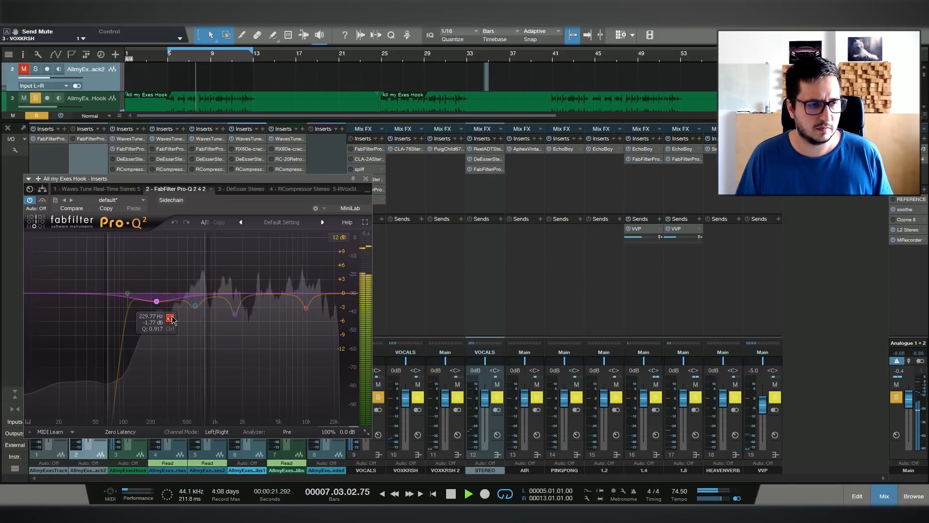
{"action": "left_click", "coordinate": [170, 318]}
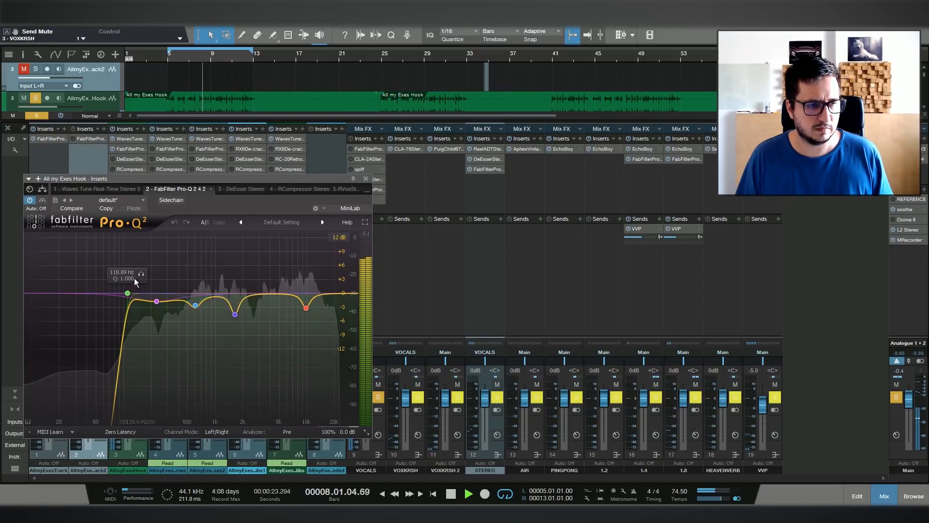
{"action": "left_click", "coordinate": [141, 275]}
{"action": "key", "text": "space"}
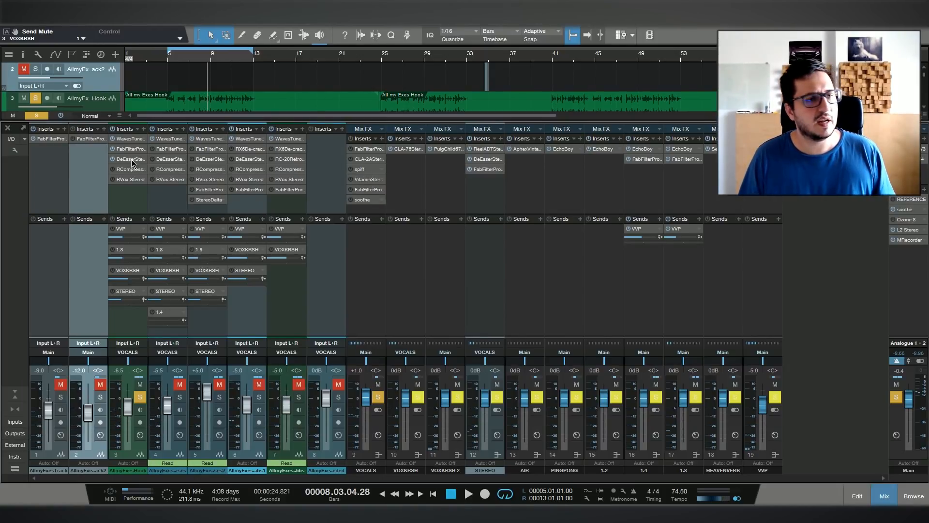
- Open the DeEsser on the Hook track and set its sidechain filter to BandPass
{"action": "left_click", "coordinate": [132, 160]}
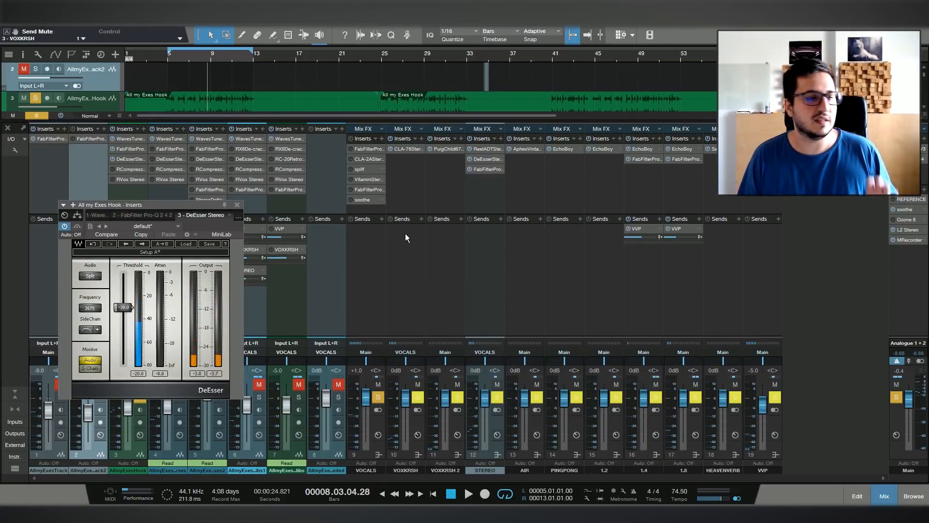
{"action": "left_click", "coordinate": [87, 329]}
{"action": "left_click", "coordinate": [97, 330]}
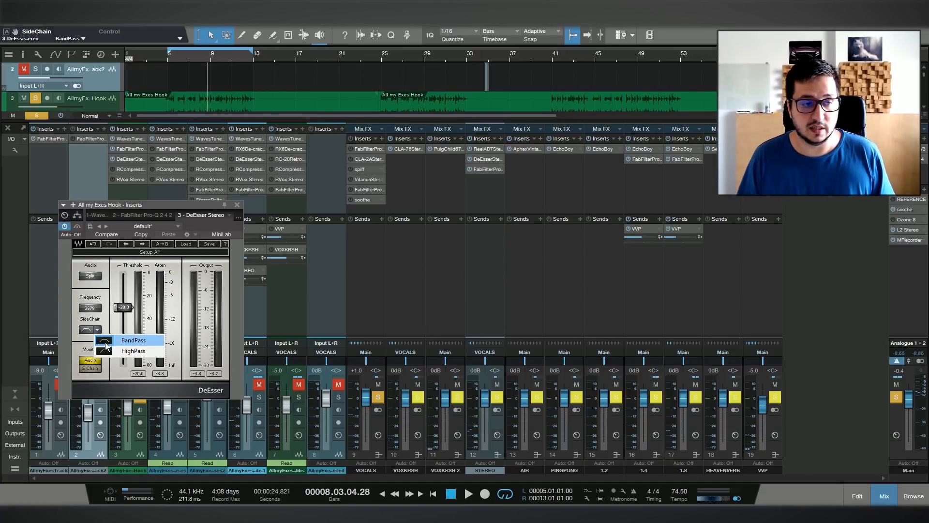
{"action": "left_click", "coordinate": [106, 342]}
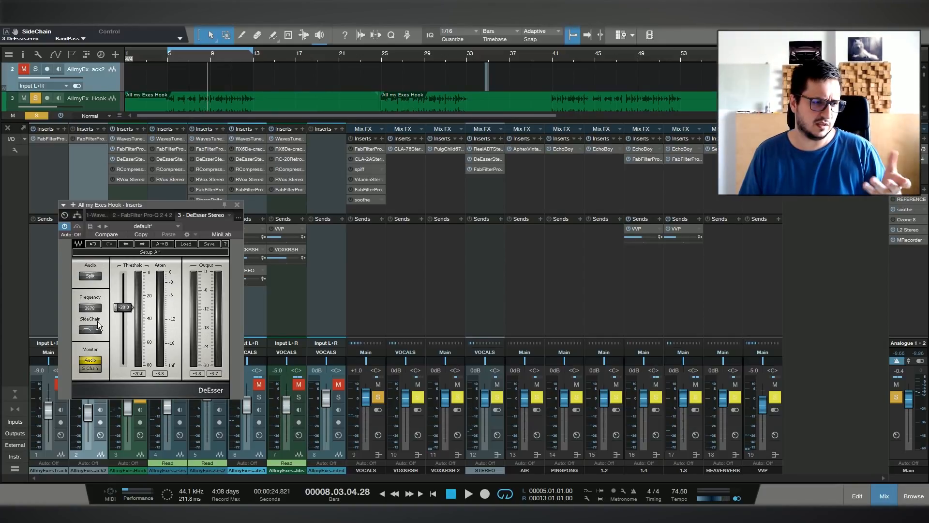
- Play the Hook and listen to the DeEsser's sidechain signal against its normal audio output
{"action": "key", "text": "space"}
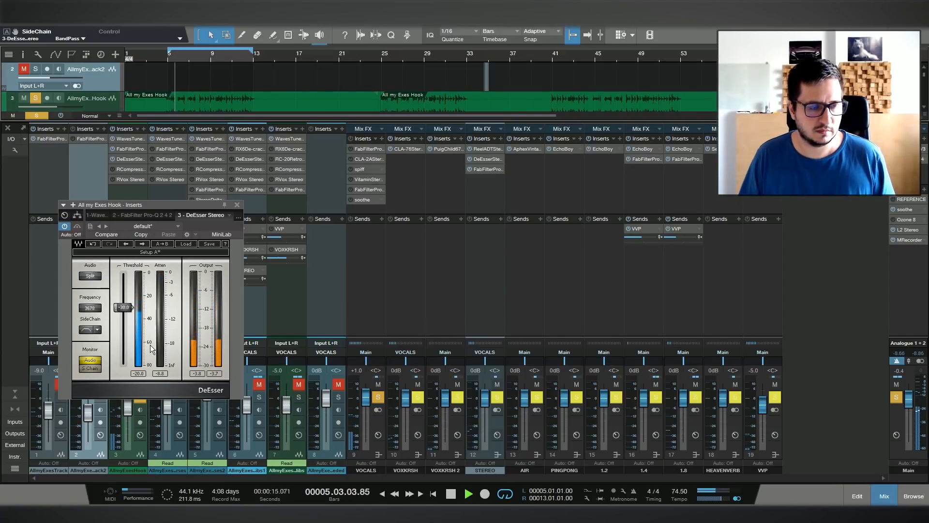
{"action": "left_click", "coordinate": [94, 366]}
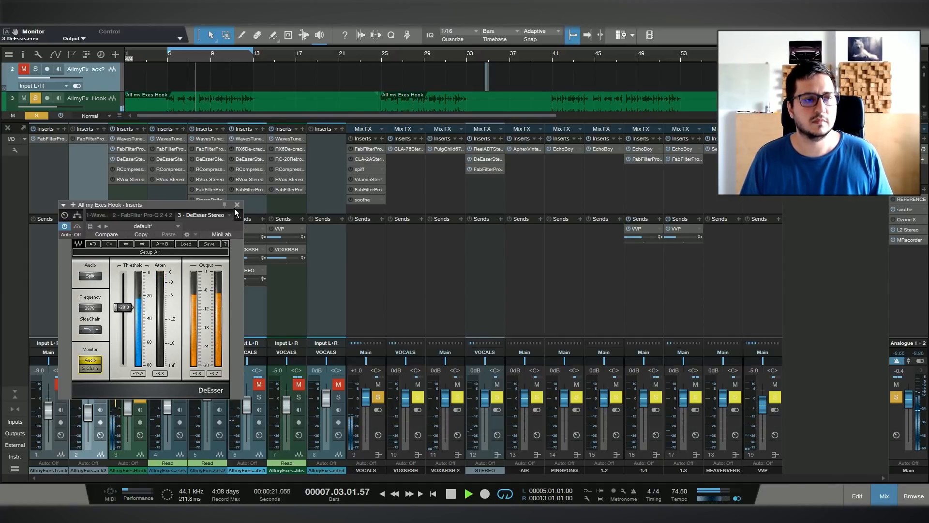
{"action": "key", "text": "space"}
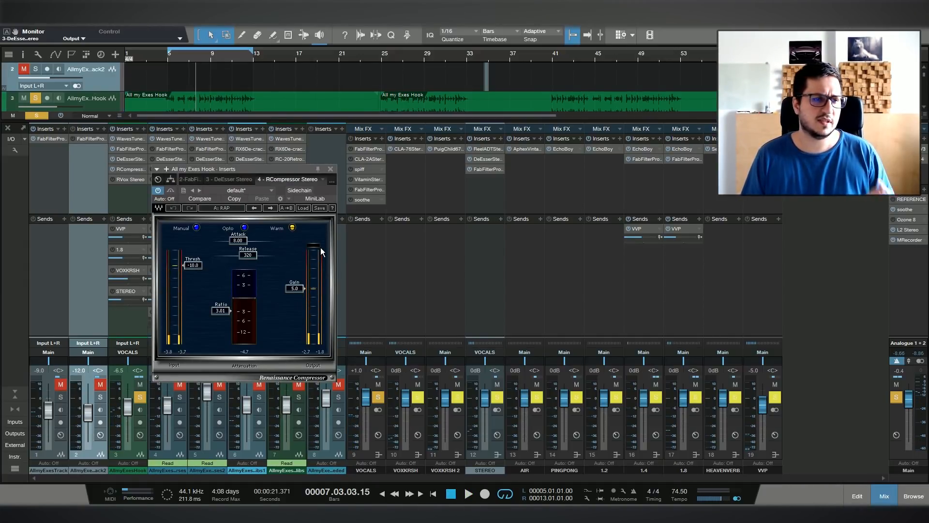
- Play the Hook from bar 5 and examine the gain reduction in the RCompressor
{"action": "left_click", "coordinate": [167, 57]}
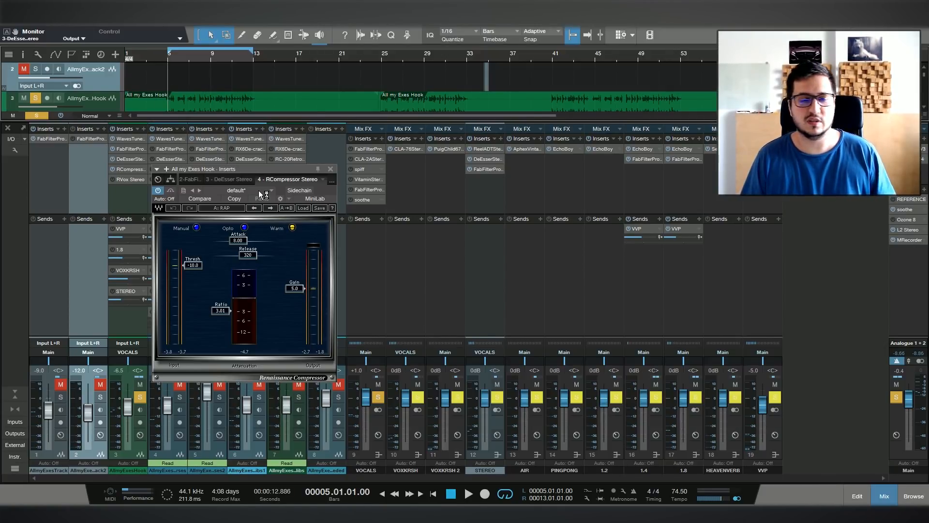
{"action": "key", "text": "space"}
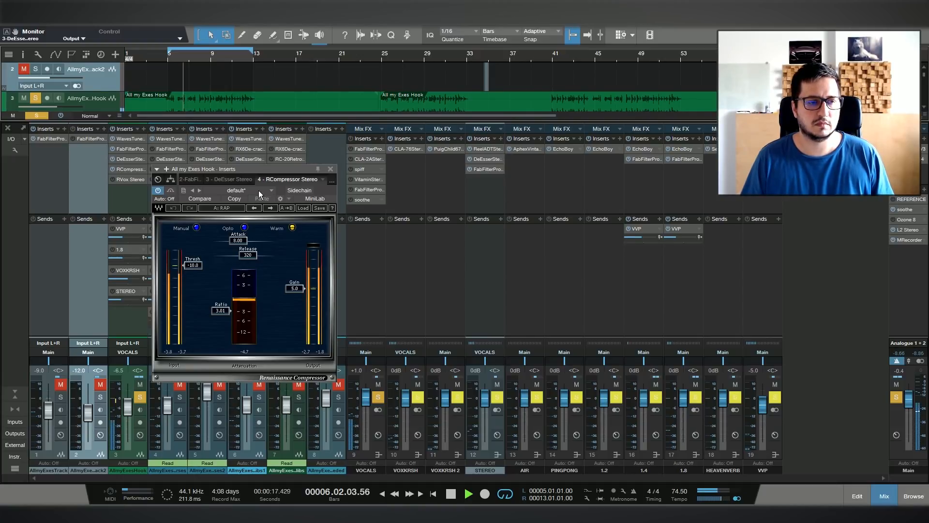
{"action": "key", "text": "space"}
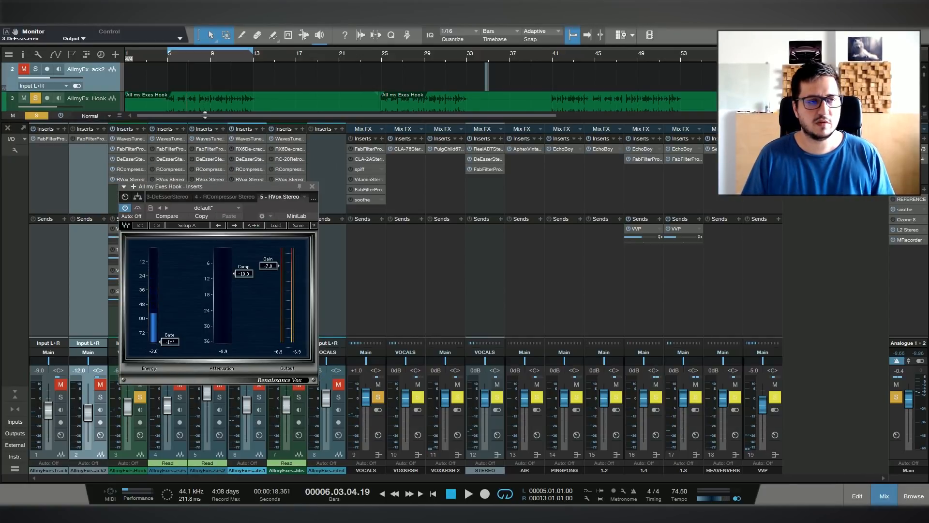
- Play the Hook from bar 5 to examine the RVox compression, and close the plug-in
{"action": "left_click", "coordinate": [169, 57]}
{"action": "key", "text": "space"}
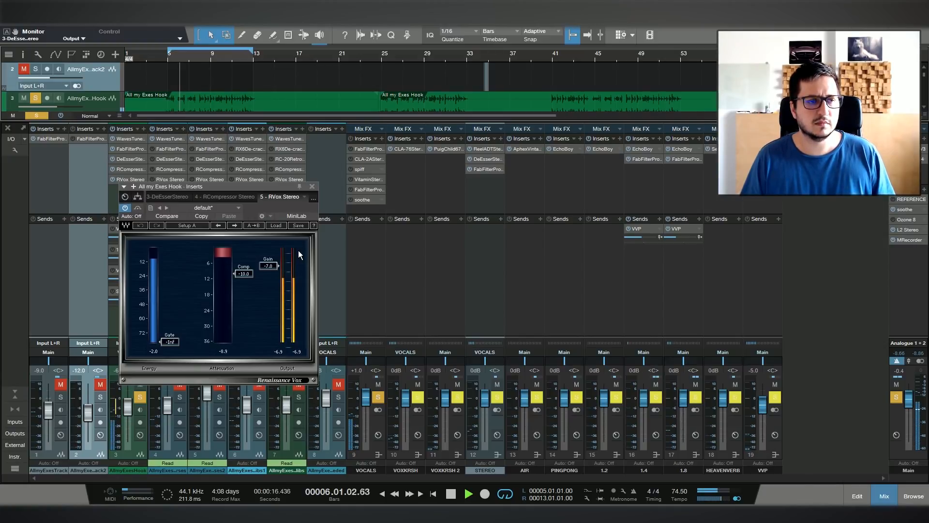
{"action": "key", "text": "space"}
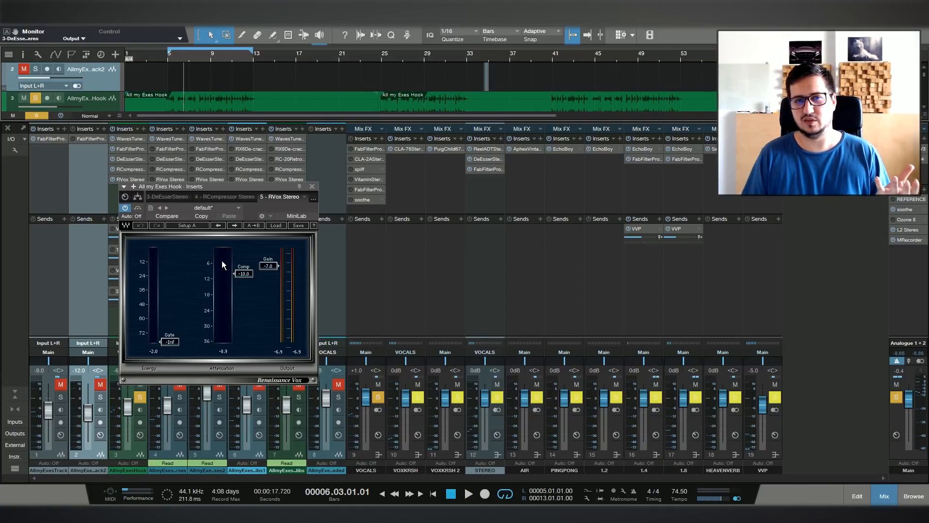
{"action": "left_click", "coordinate": [312, 187]}
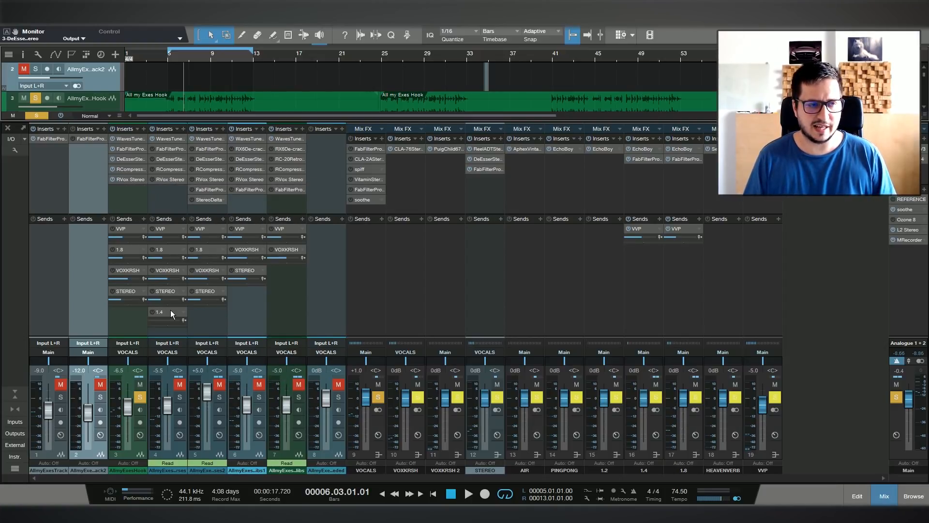
- Enable the Hook's send to VOXKRSH and open that bus's CLA-76 with the ALL ratio engaged
{"action": "left_click", "coordinate": [112, 270]}
{"action": "double_click", "coordinate": [124, 271]}
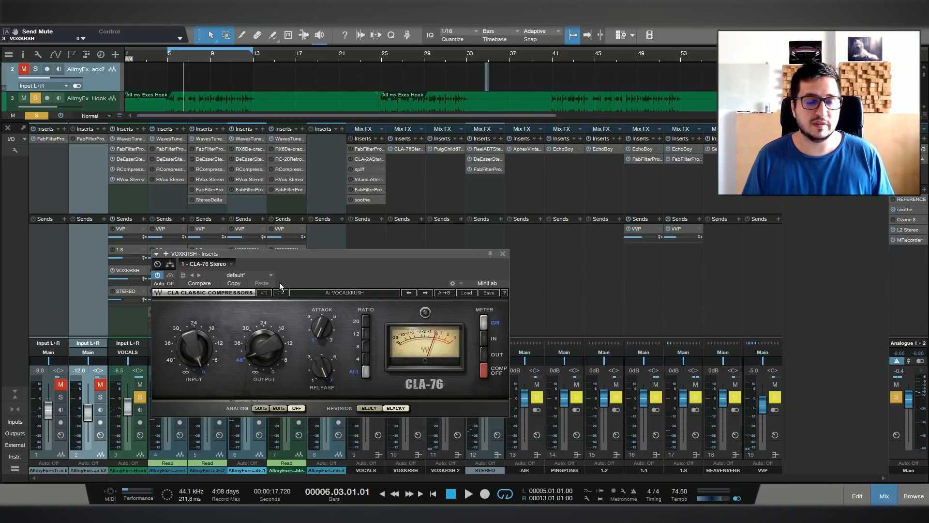
{"action": "left_click", "coordinate": [366, 372]}
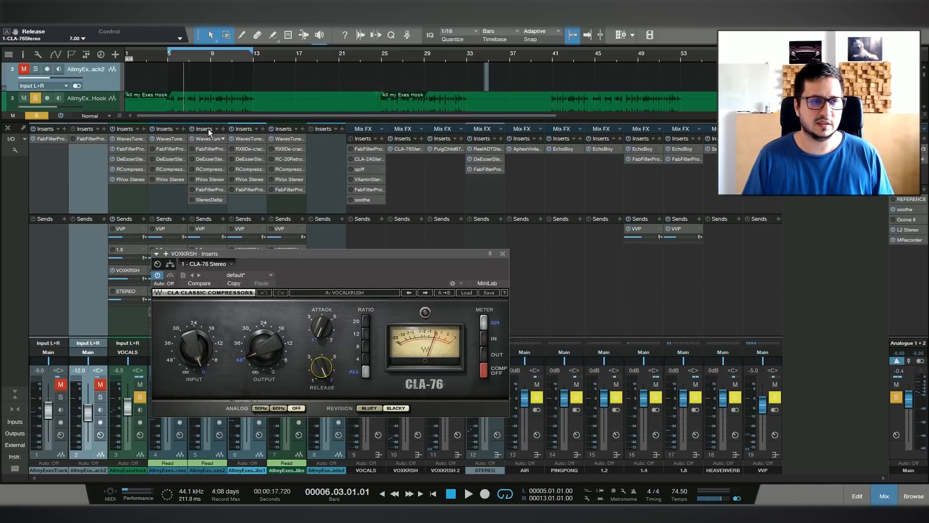
- Play the Hook from bar 5 through the CLA-76 parallel compression, and close the compressor
{"action": "left_click", "coordinate": [168, 58]}
{"action": "key", "text": "space"}
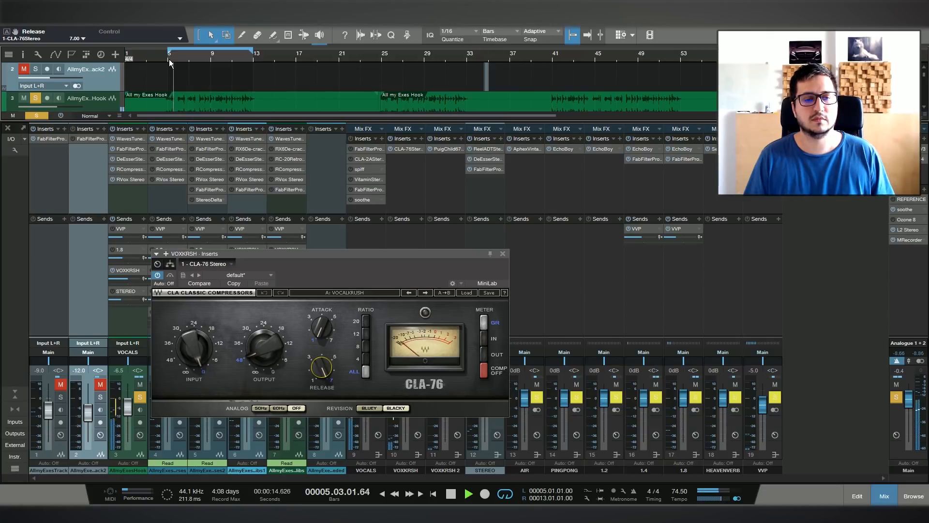
{"action": "key", "text": "space"}
{"action": "left_click", "coordinate": [503, 254]}
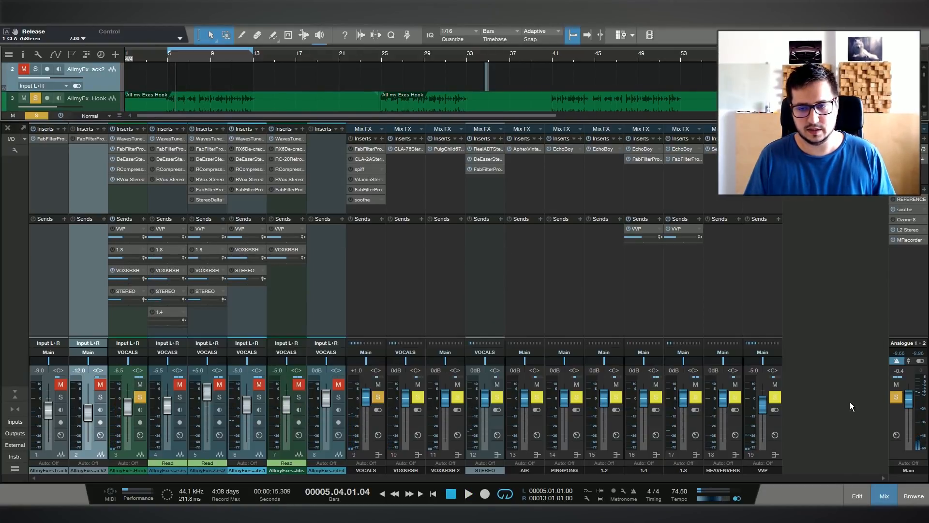
- Set the output of the VOXKRSH bus's CLA-76 to -48 during playback, and close the compressor
{"action": "left_click", "coordinate": [898, 397]}
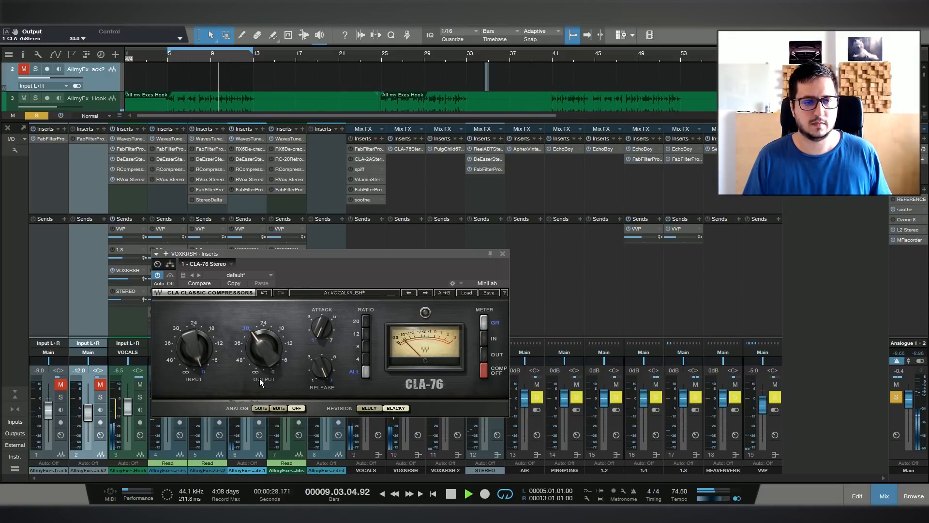
{"action": "scroll", "coordinate": [260, 378], "scroll_direction": "down", "scroll_amount": 3}
{"action": "key", "text": "space"}
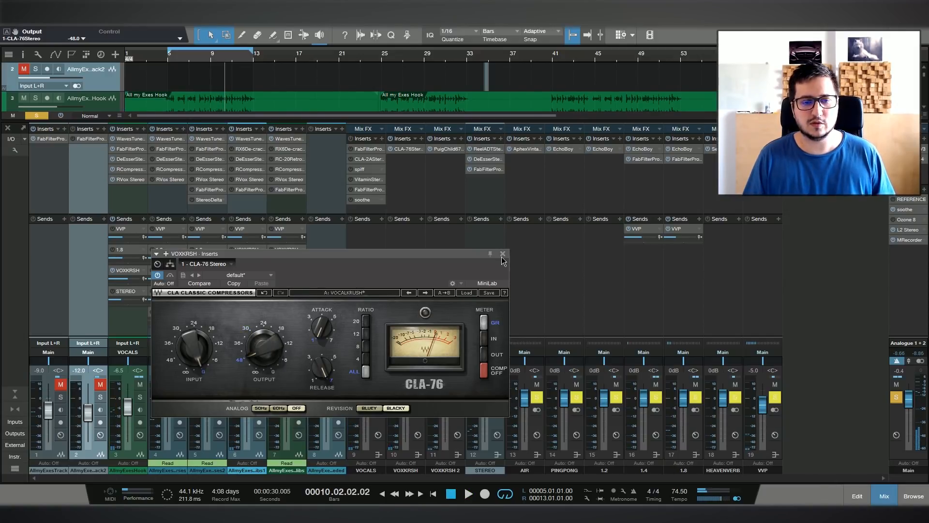
{"action": "left_click", "coordinate": [502, 254]}
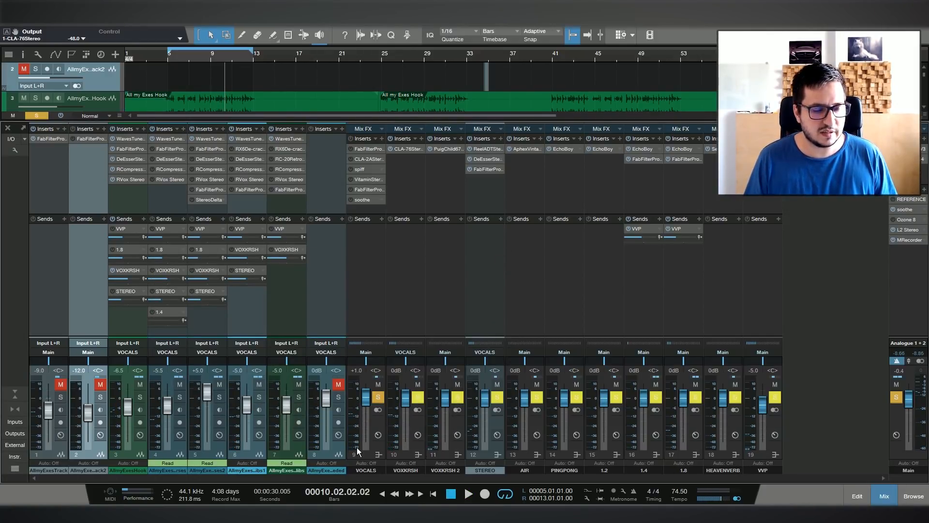
- Clear all solos, enable the Hook's VVP send and open its ValhallaVintageVerb, with the playhead returned to bar 5
{"action": "left_click", "coordinate": [36, 116]}
{"action": "left_click", "coordinate": [112, 229]}
{"action": "double_click", "coordinate": [123, 229]}
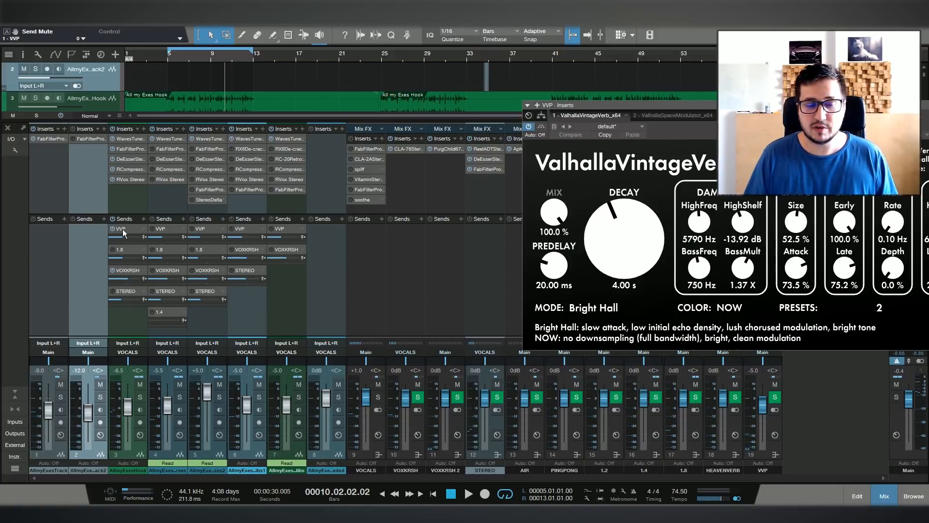
{"action": "left_click_drag", "start_coordinate": [774, 105], "coordinate": [323, 165]}
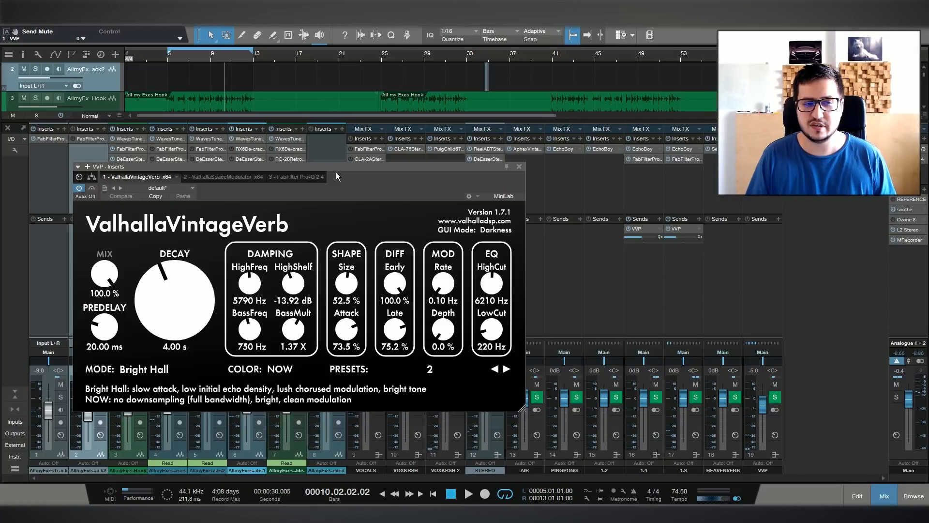
{"action": "key", "text": "KP_1"}
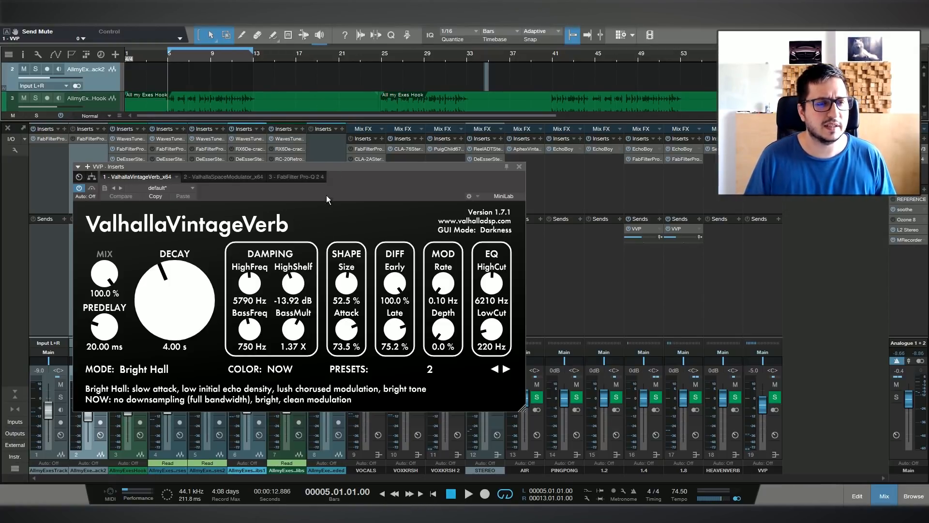
- Play the Hook through the VVP bus's ValhallaVintageVerb, and review the bus's ValhallaSpaceModulator and FabFilter Pro-Q 2 settings
{"action": "left_click_drag", "start_coordinate": [338, 165], "coordinate": [349, 168]}
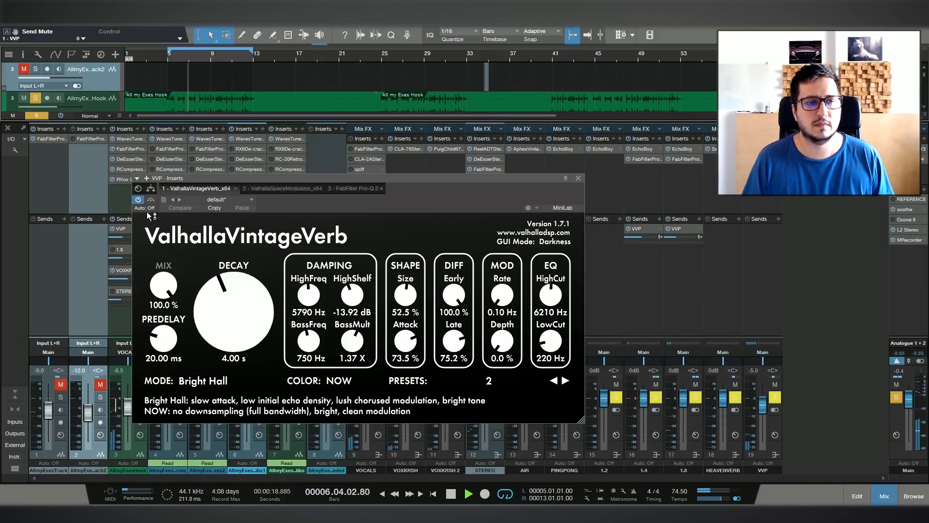
{"action": "key", "text": "space"}
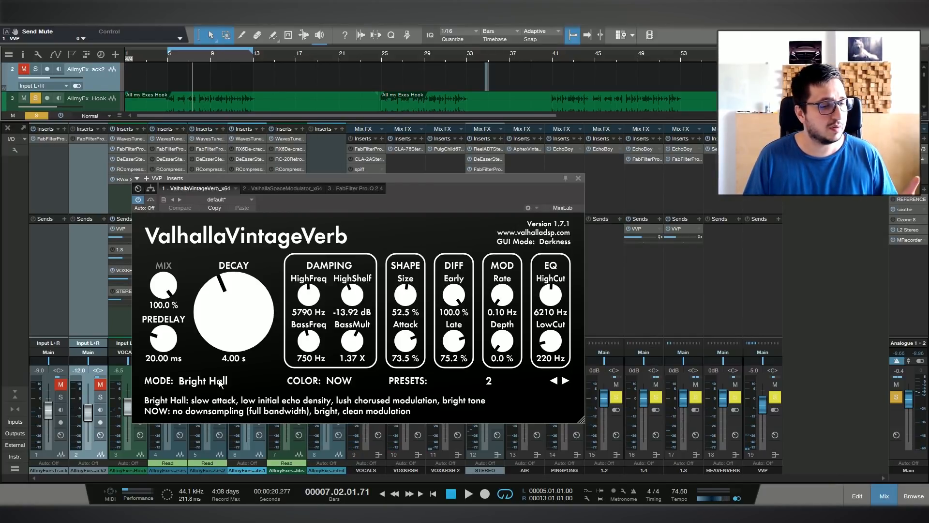
{"action": "left_click", "coordinate": [283, 191]}
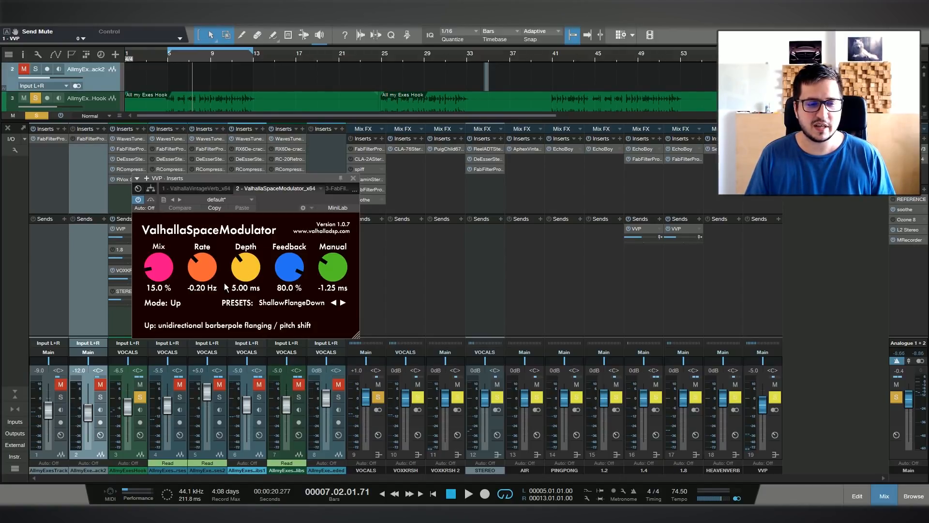
{"action": "left_click", "coordinate": [333, 188]}
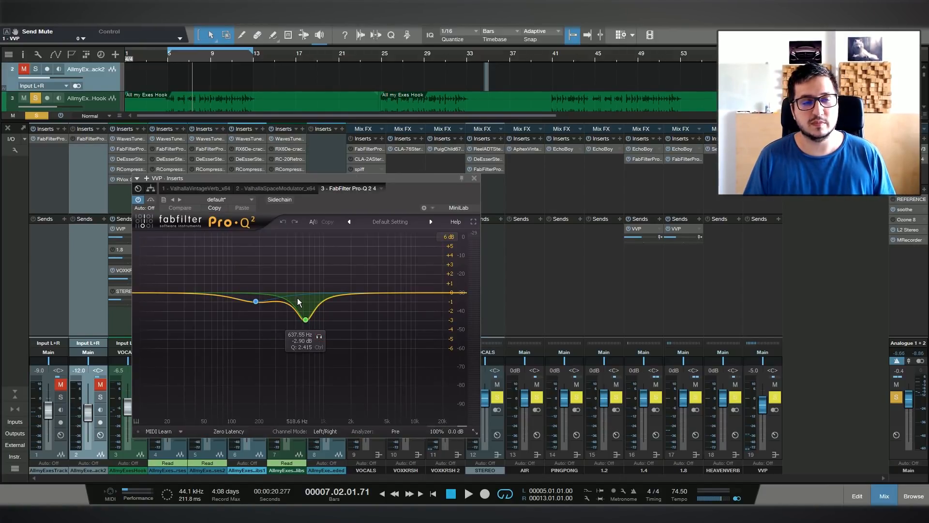
- Enable the Hook's 1.8 send and play the Hook through that bus's EchoBoy delay
{"action": "left_click", "coordinate": [129, 248]}
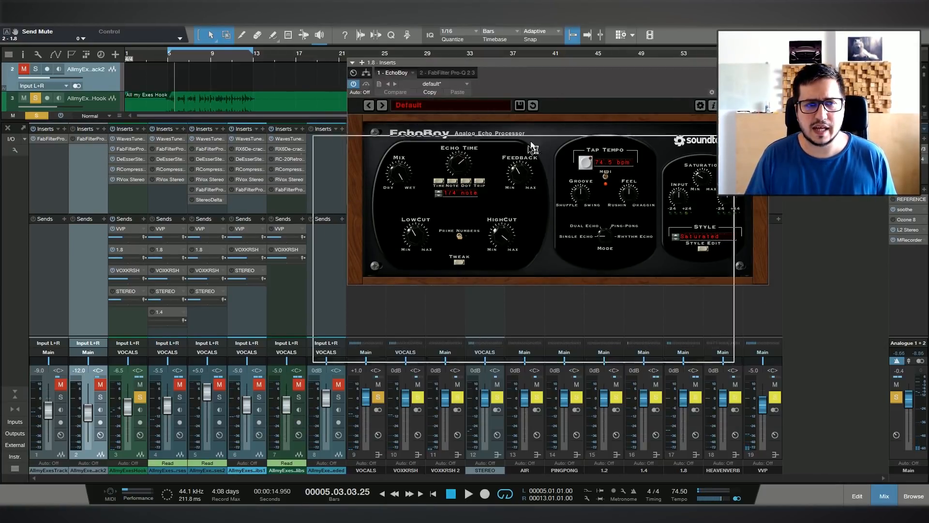
{"action": "left_click_drag", "start_coordinate": [557, 63], "coordinate": [391, 187]}
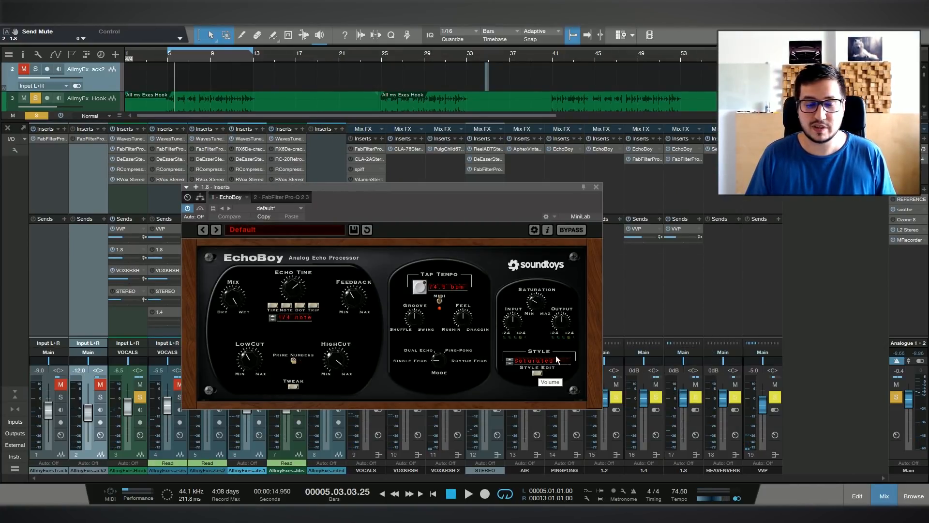
{"action": "key", "text": "space"}
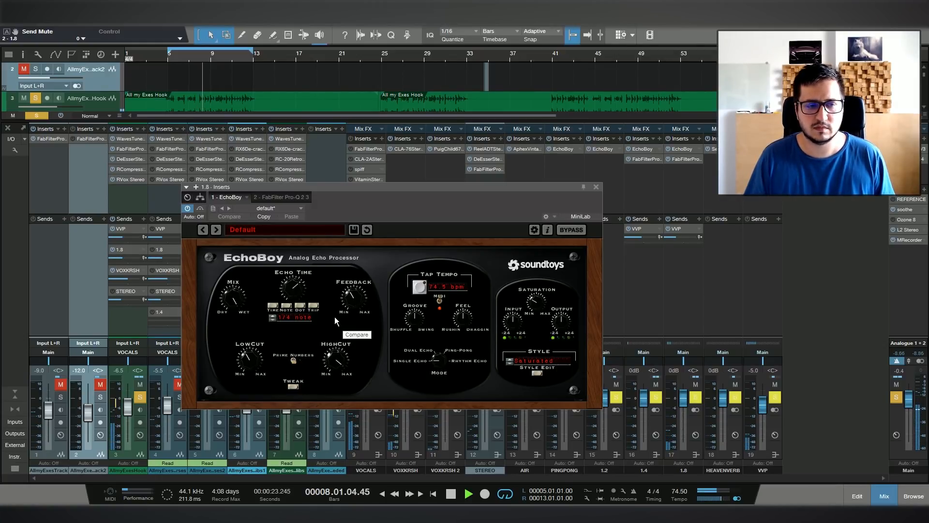
{"action": "key", "text": "space"}
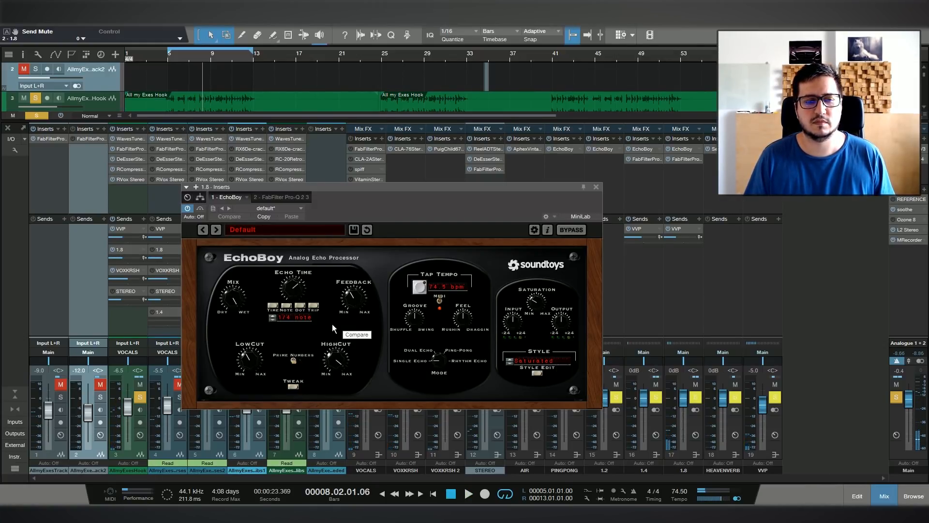
{"action": "left_click", "coordinate": [293, 386]}
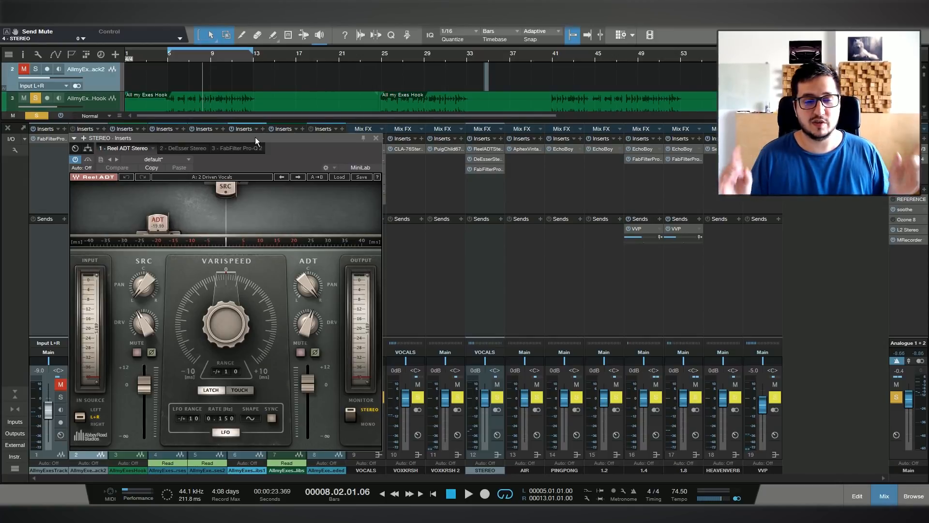
- Play the Hook from bar 5 through the STEREO bus's Reel ADT, setting its STEREO send level to -20.0
{"action": "key", "text": "space"}
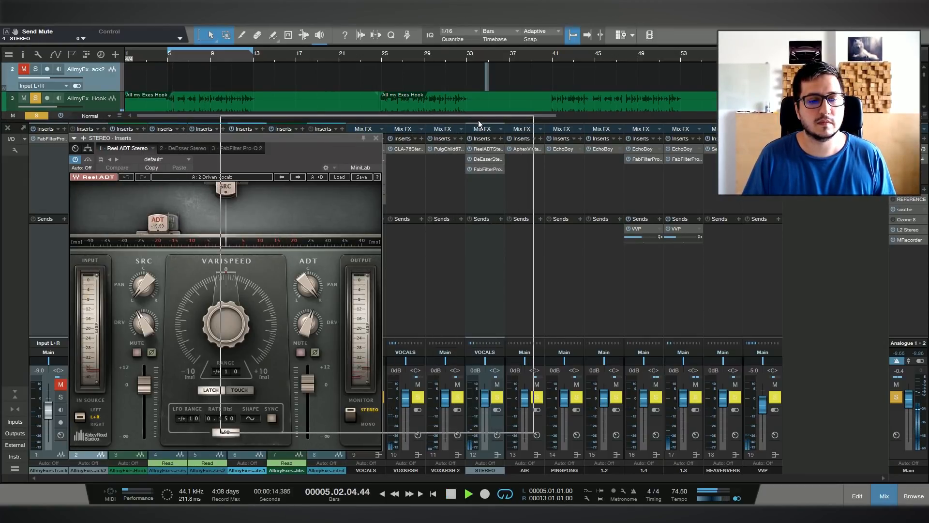
{"action": "left_click_drag", "start_coordinate": [330, 142], "coordinate": [483, 124]}
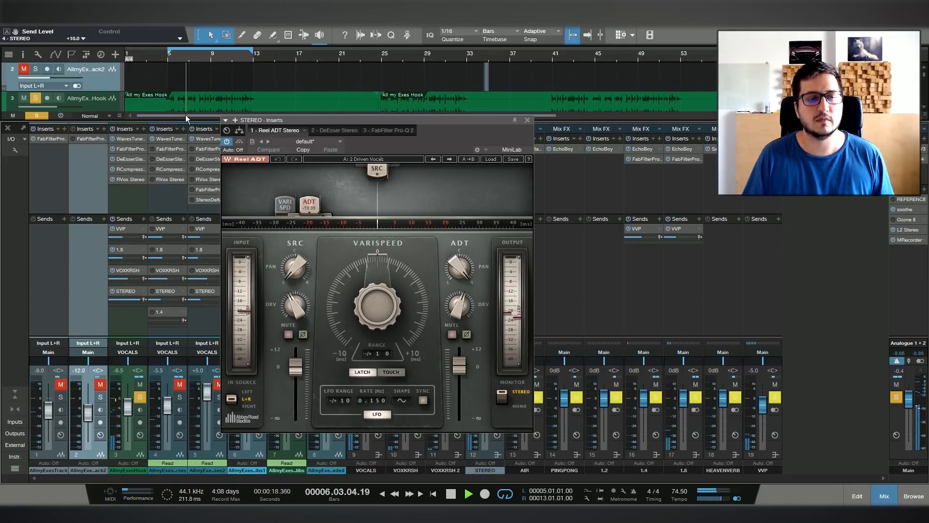
{"action": "key", "text": "space"}
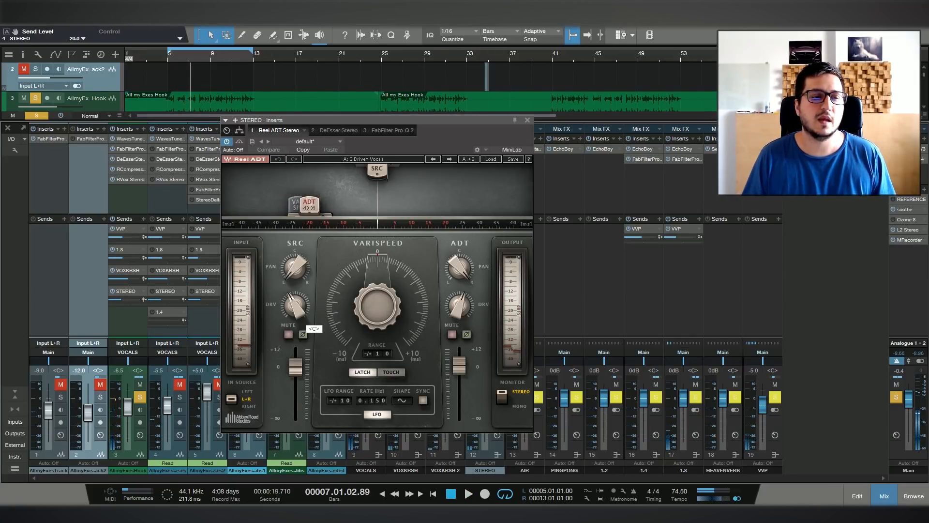
{"action": "left_click", "coordinate": [295, 306]}
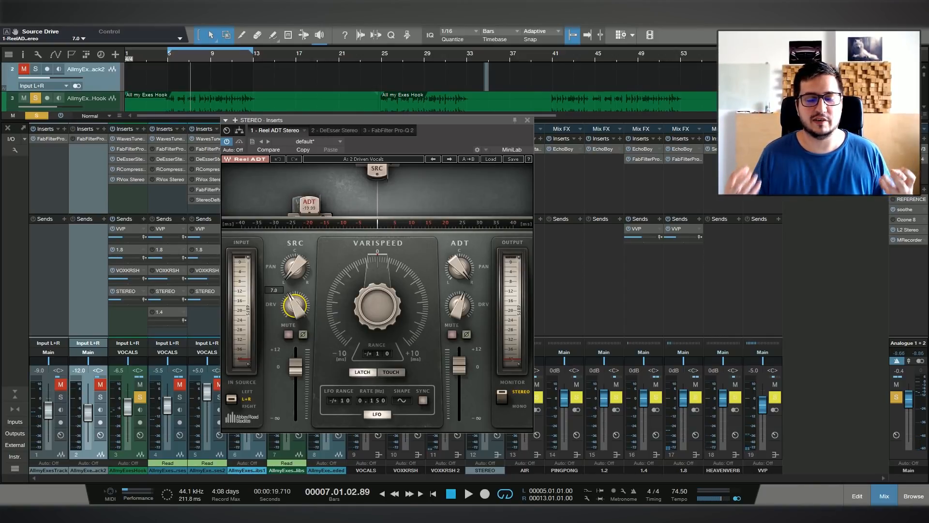
- Review the STEREO bus's DeEsser and FabFilter Pro-Q 2 settings, and close the plug-in window
{"action": "left_click", "coordinate": [339, 130]}
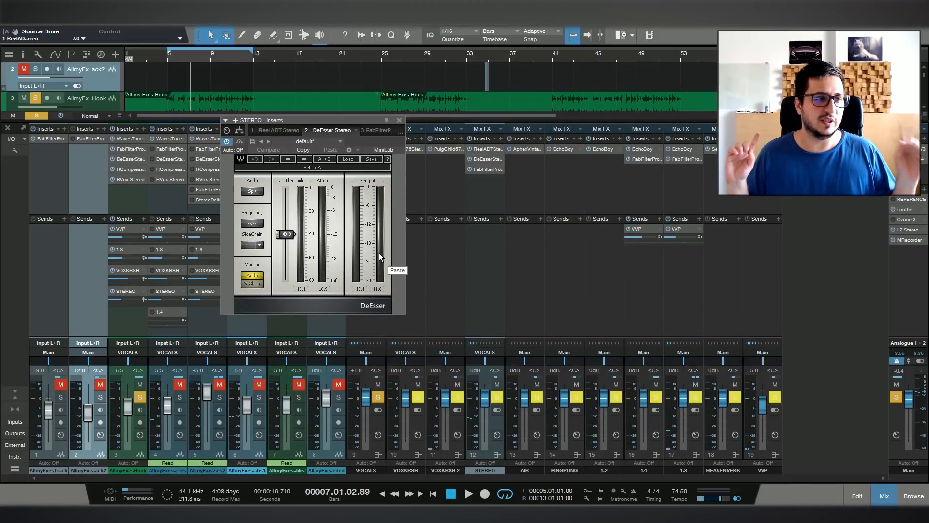
{"action": "left_click", "coordinate": [377, 131]}
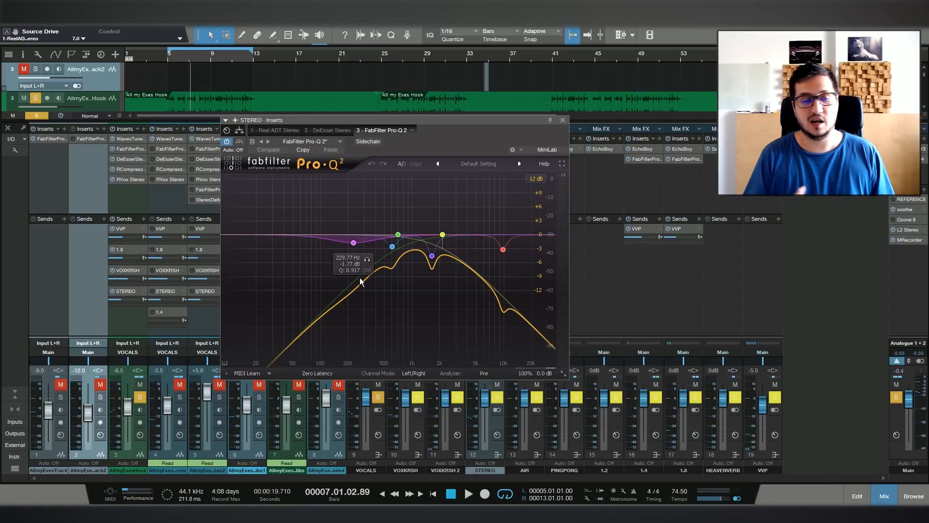
{"action": "left_click", "coordinate": [562, 121]}
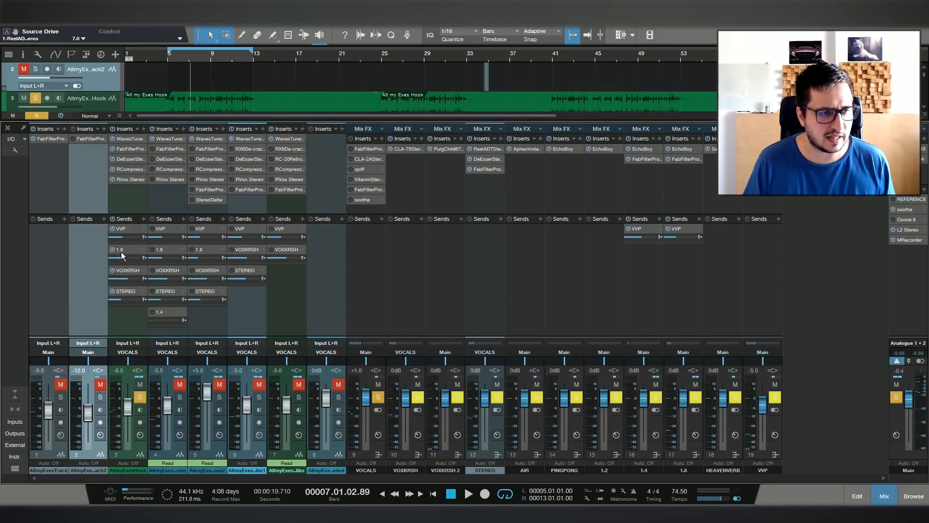
- Clear the Hook's solo and enable the Verses track's sends, including 1.8 and 1.4
{"action": "left_click", "coordinate": [139, 397]}
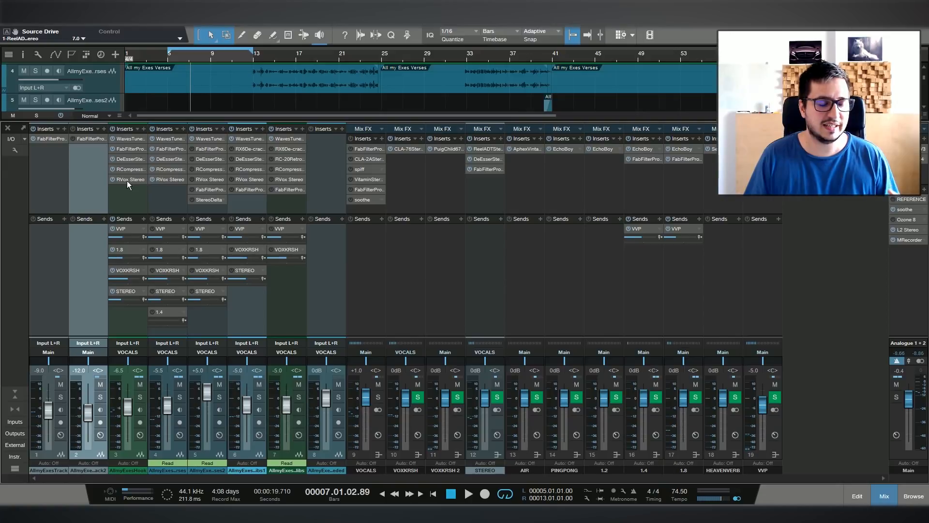
{"action": "left_click", "coordinate": [153, 250]}
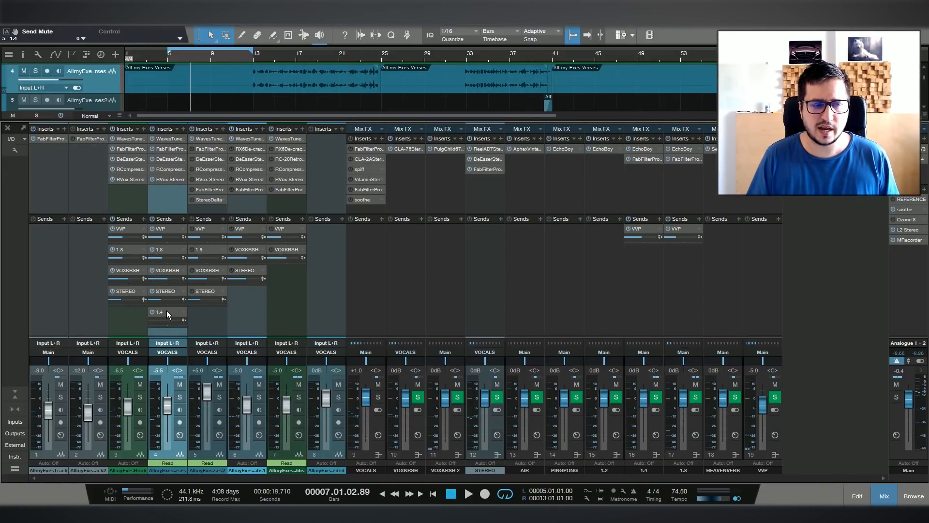
- Show the Verses track's 1.4 Send Level automation, and play it from bar 21 with channels 5 to 8 muted
{"action": "scroll", "coordinate": [243, 84], "scroll_direction": "up", "scroll_amount": 2}
{"action": "scroll", "coordinate": [244, 83], "scroll_direction": "down", "scroll_amount": 2}
{"action": "key", "text": "a"}
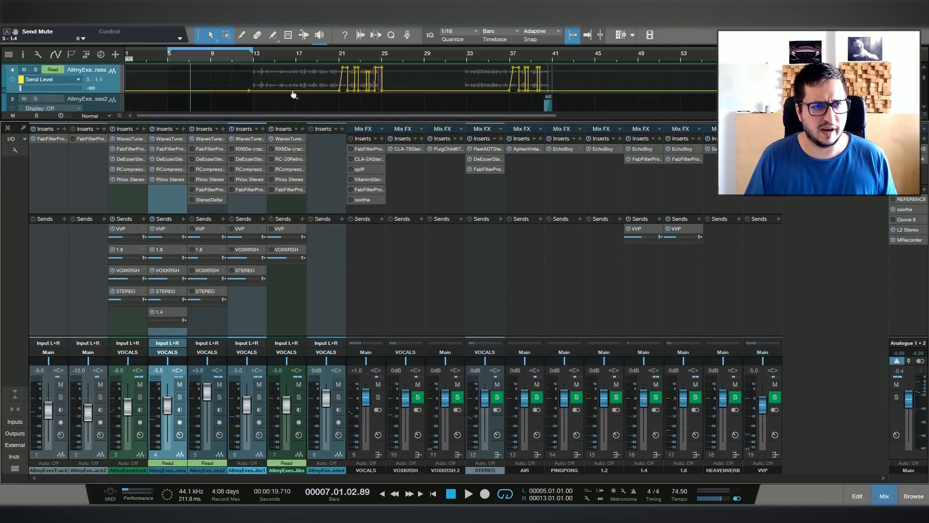
{"action": "left_click", "coordinate": [338, 58]}
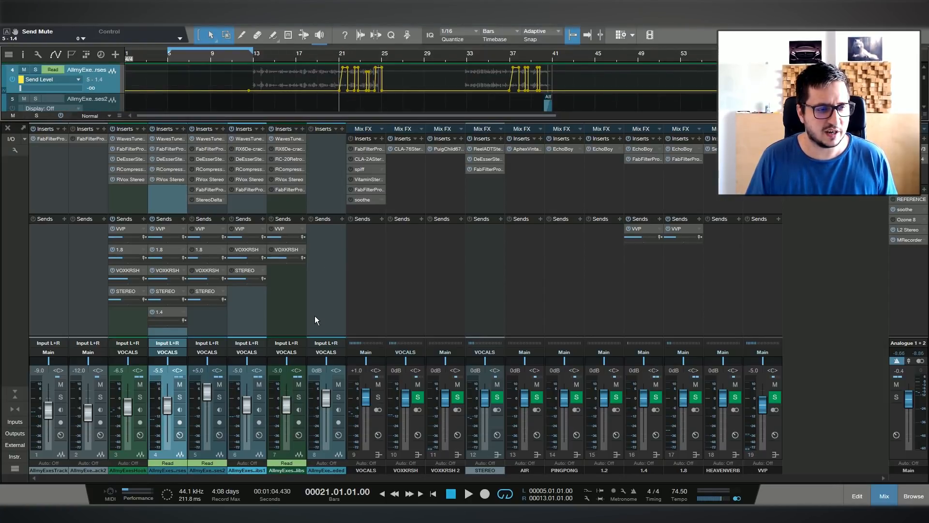
{"action": "key", "text": "space"}
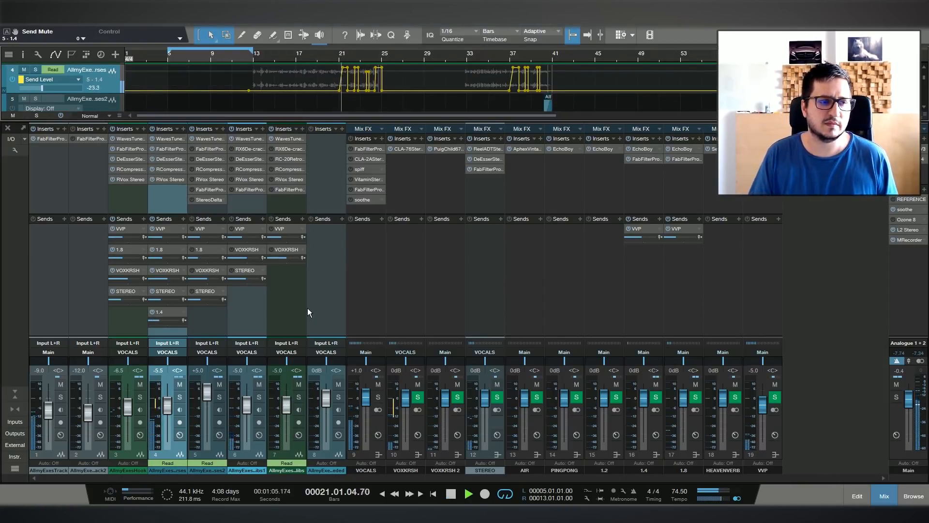
{"action": "left_click_drag", "start_coordinate": [219, 384], "coordinate": [338, 384]}
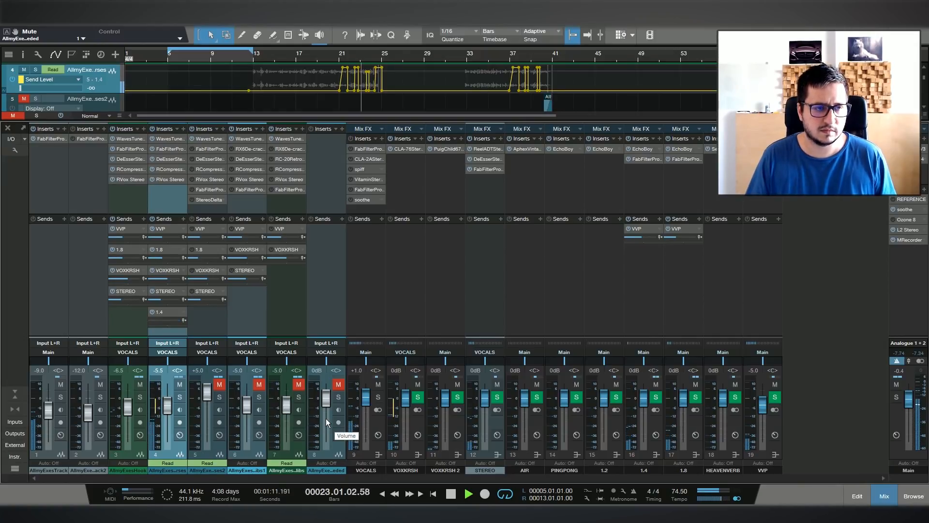
- Play the soloed backing adlibs 1 track around bar 28, and open its RX 6 De-crackle insert
{"action": "key", "text": "space"}
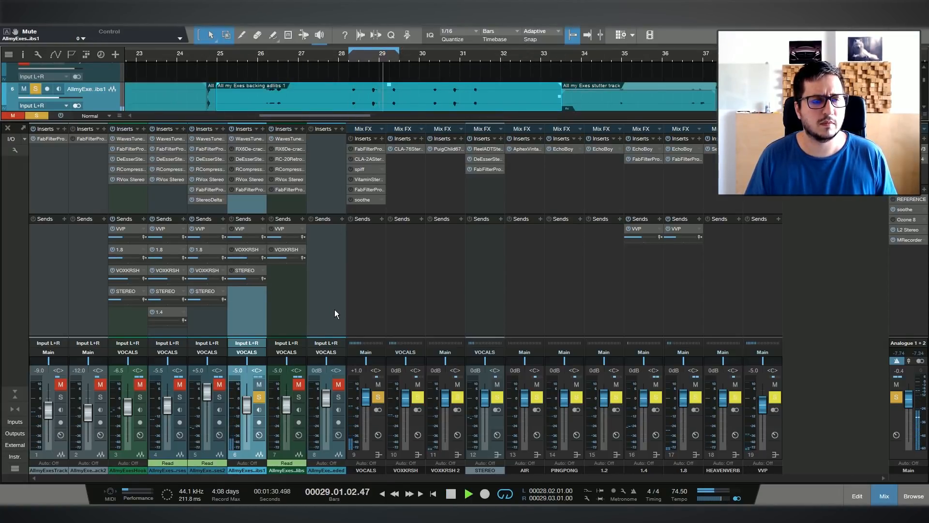
{"action": "key", "text": "space"}
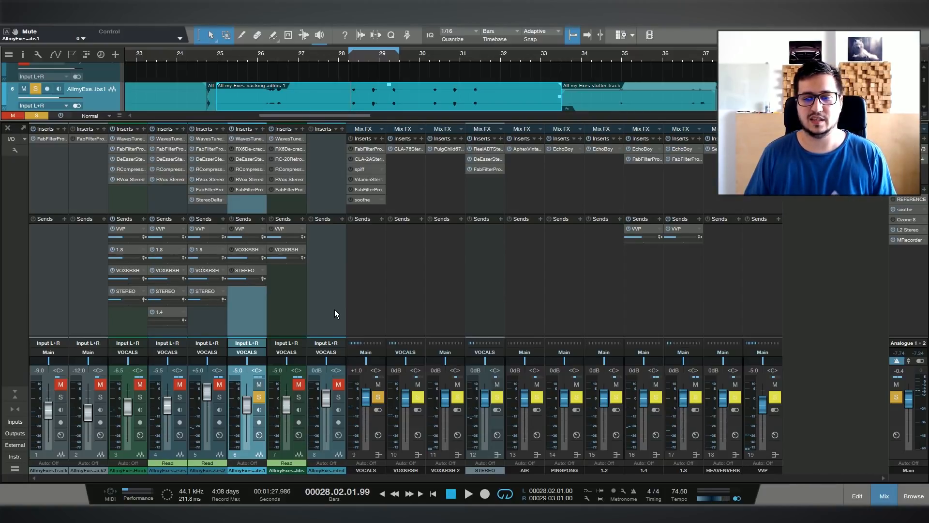
{"action": "double_click", "coordinate": [249, 148]}
{"action": "left_click_drag", "start_coordinate": [452, 61], "coordinate": [364, 197]}
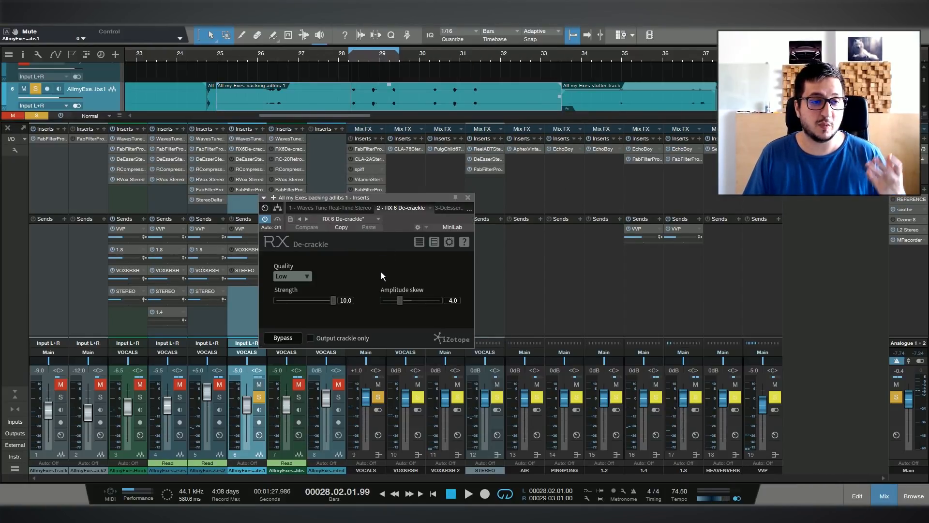
- Loop the backing adlibs through De-crackle, briefly audition the output crackle only, and close the plug-in
{"action": "left_click", "coordinate": [348, 60]}
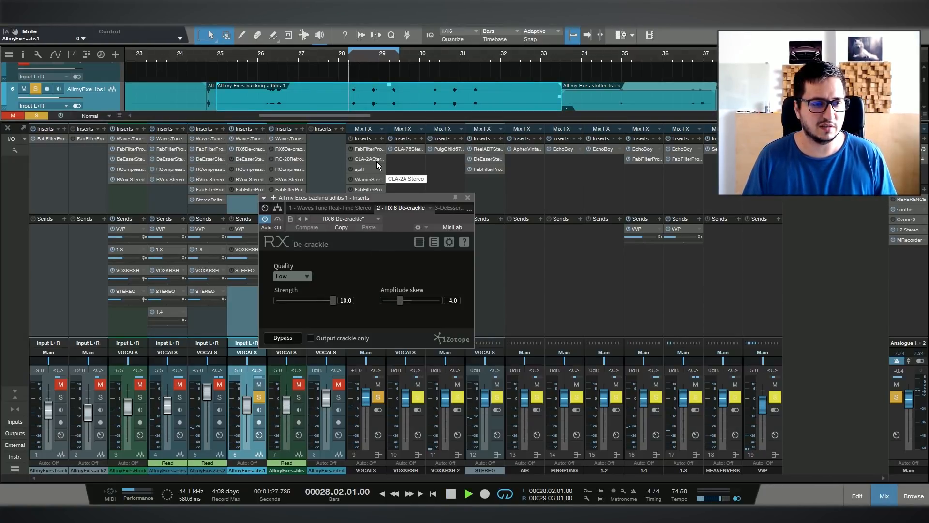
{"action": "key", "text": "space"}
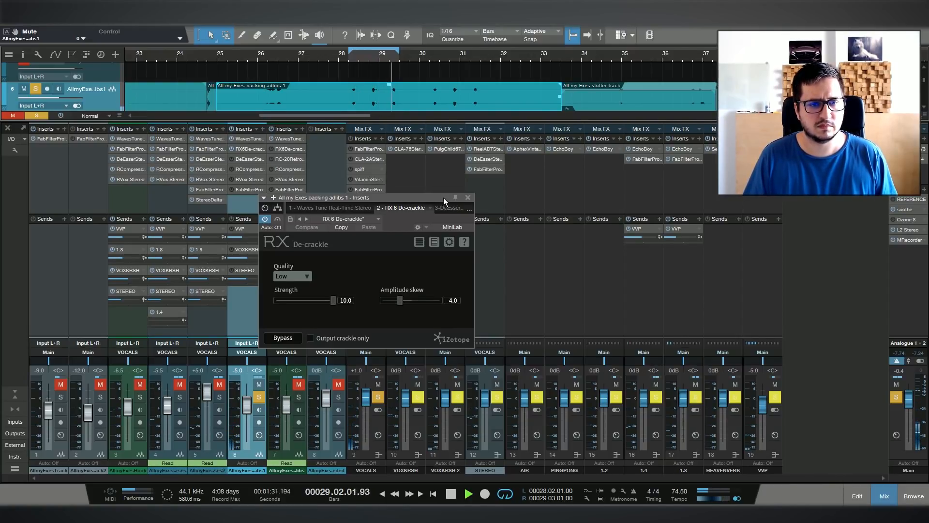
{"action": "left_click", "coordinate": [317, 338]}
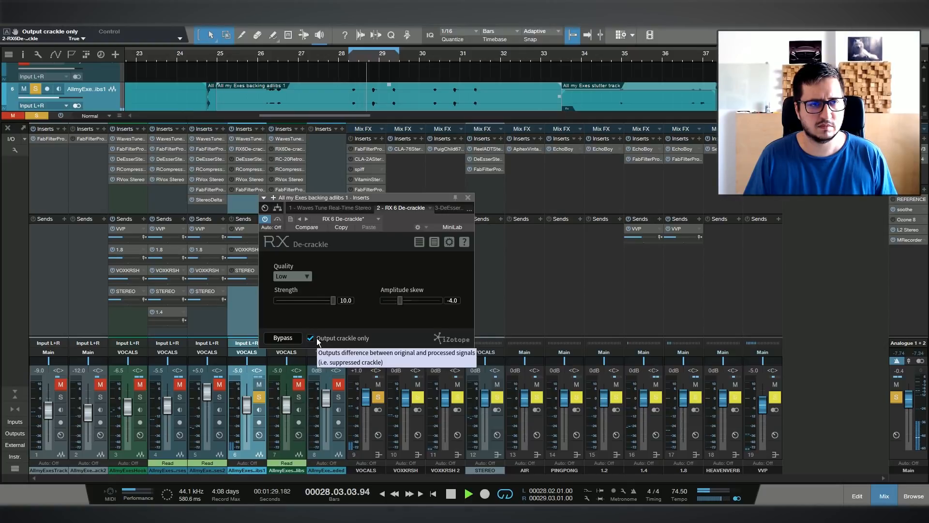
{"action": "left_click", "coordinate": [316, 337]}
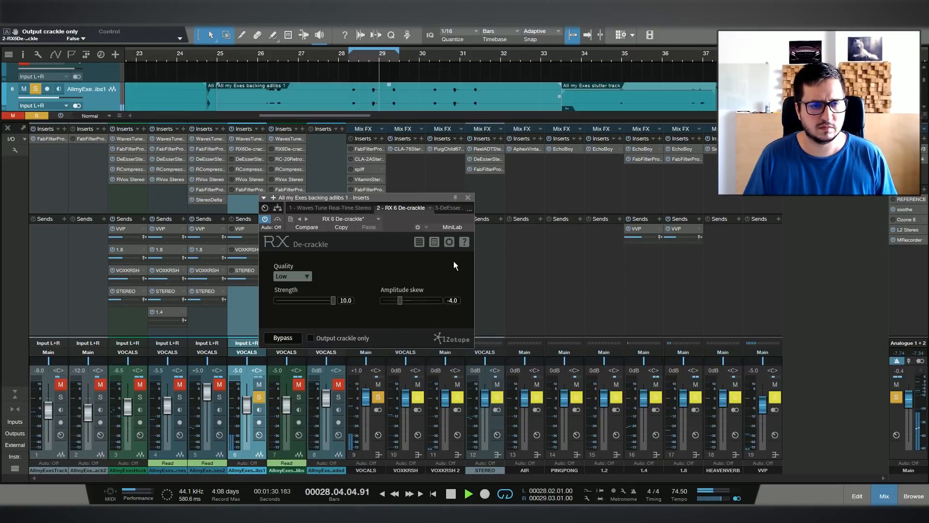
{"action": "left_click", "coordinate": [467, 197]}
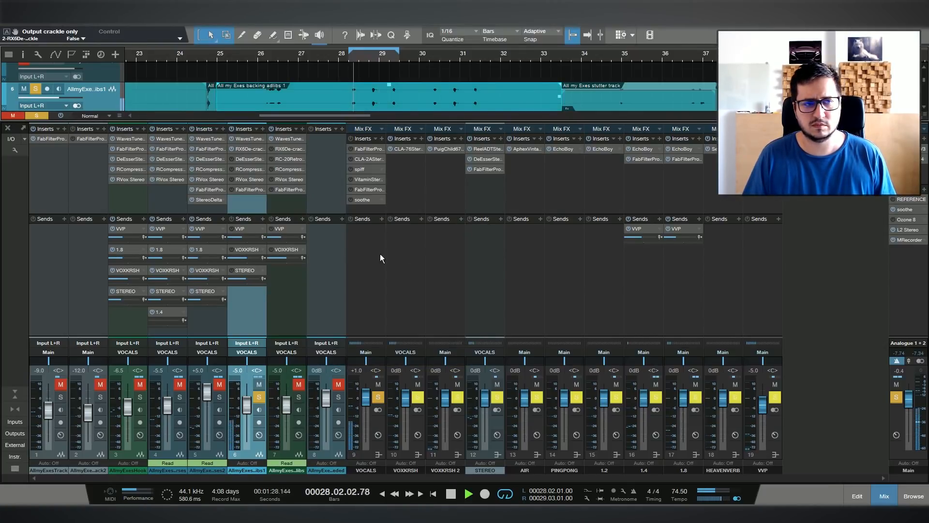
- Open the backing adlibs' RCompressor Stereo and play the loop from bar 28 beat 2 through it
{"action": "left_click", "coordinate": [243, 167]}
{"action": "key", "text": "space"}
{"action": "left_click_drag", "start_coordinate": [695, 127], "coordinate": [204, 216]}
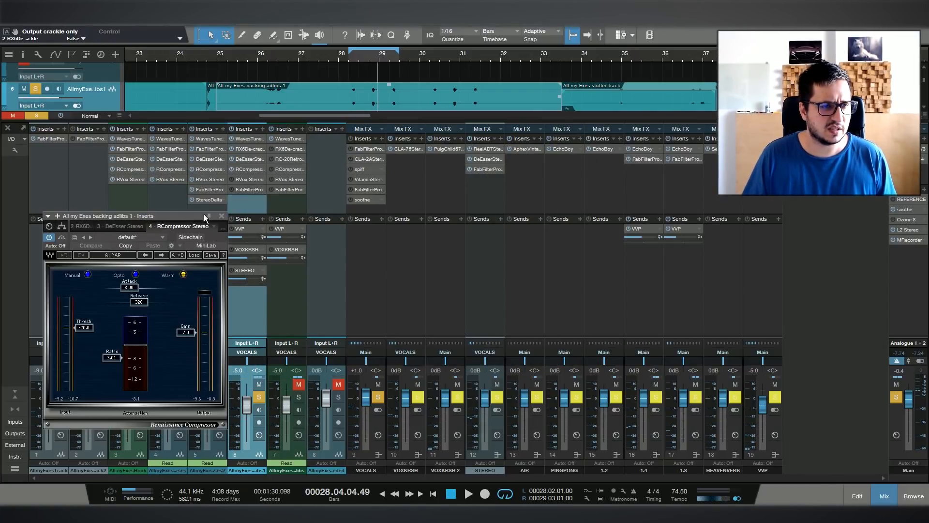
{"action": "left_click", "coordinate": [347, 59]}
{"action": "key", "text": "space"}
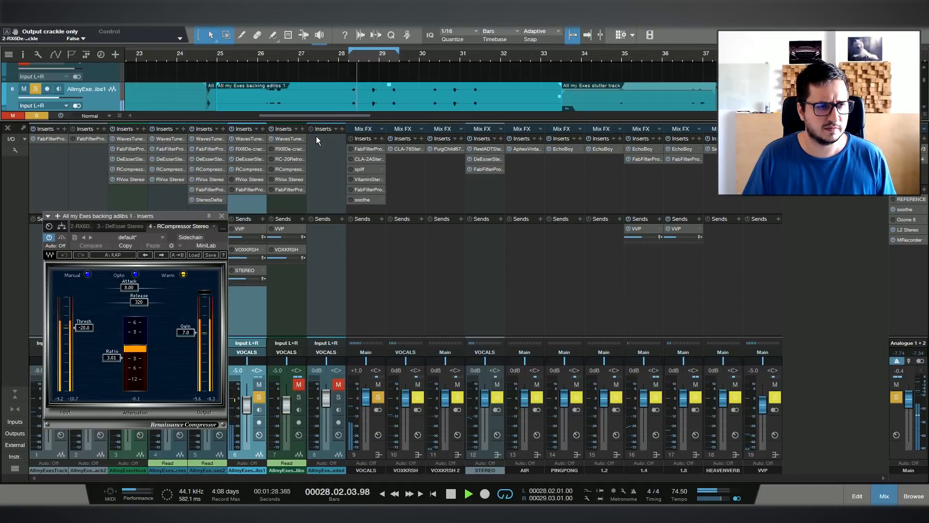
{"action": "key", "text": "space"}
- Play the backing adlibs loop through RVox Stereo, close it, and activate the track's FabFilter Pro-Q insert
{"action": "left_click", "coordinate": [242, 179]}
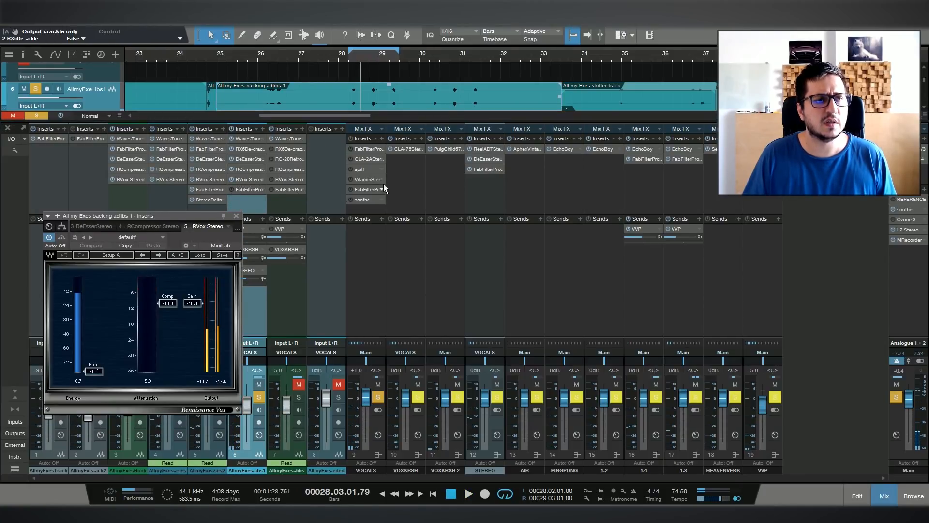
{"action": "left_click", "coordinate": [347, 60]}
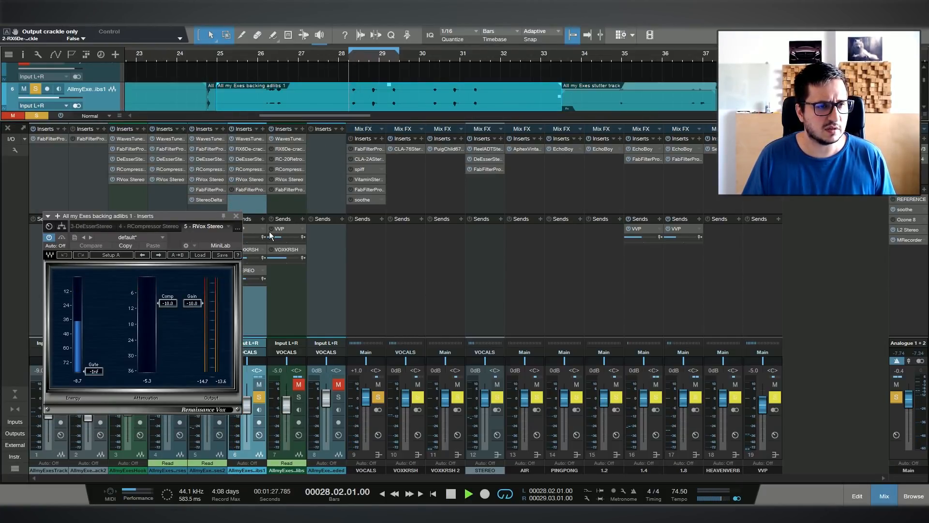
{"action": "key", "text": "space"}
{"action": "left_click", "coordinate": [236, 216]}
{"action": "left_click", "coordinate": [235, 191]}
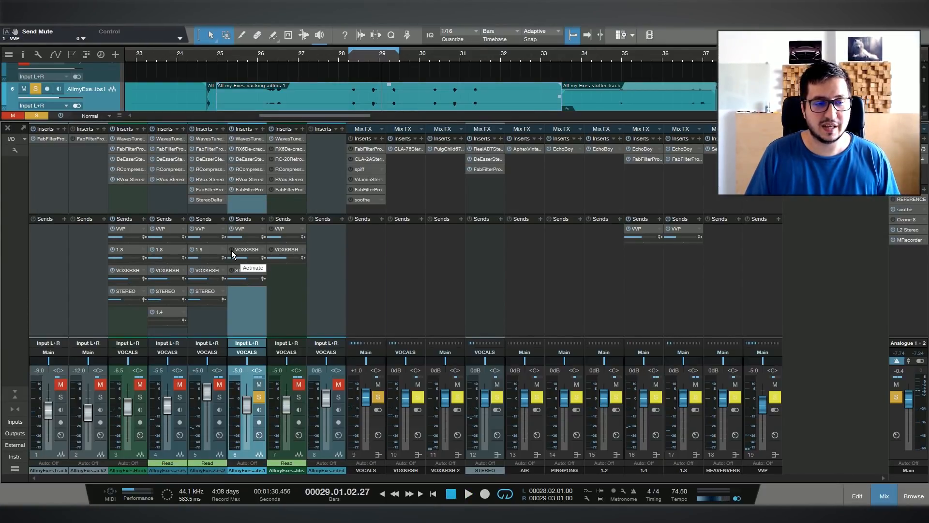
- Activate the VOXKRSH and STEREO sends on the backing adlibs 1 track and play the loop through them
{"action": "left_click", "coordinate": [231, 250]}
{"action": "key", "text": "space"}
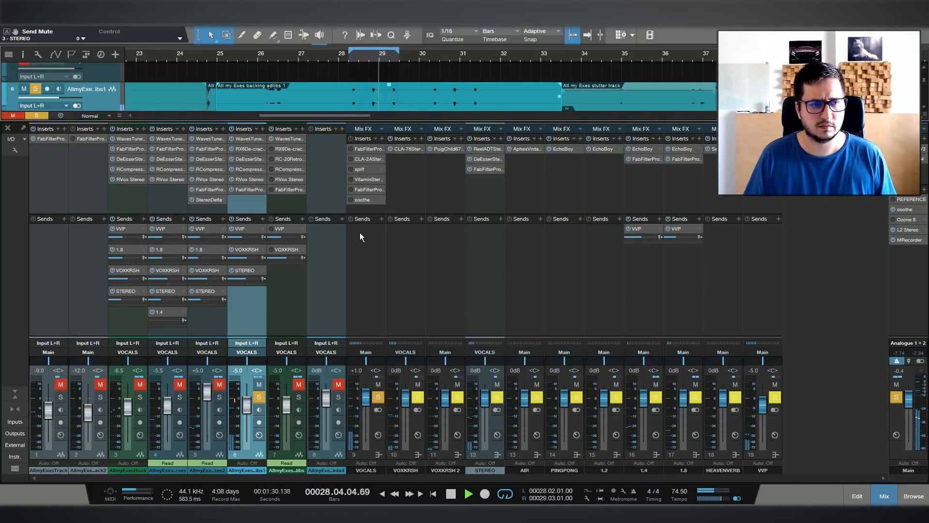
{"action": "key", "text": "space"}
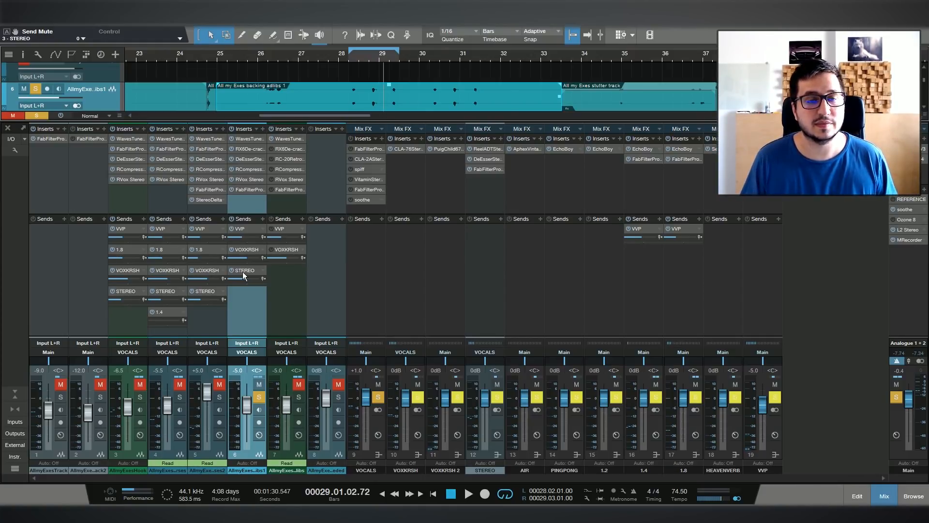
- Set the loop to the backing melody adlibs clip around bars 11 to 14, and unmute and solo its track
{"action": "scroll", "coordinate": [395, 79], "scroll_direction": "down", "scroll_amount": 2}
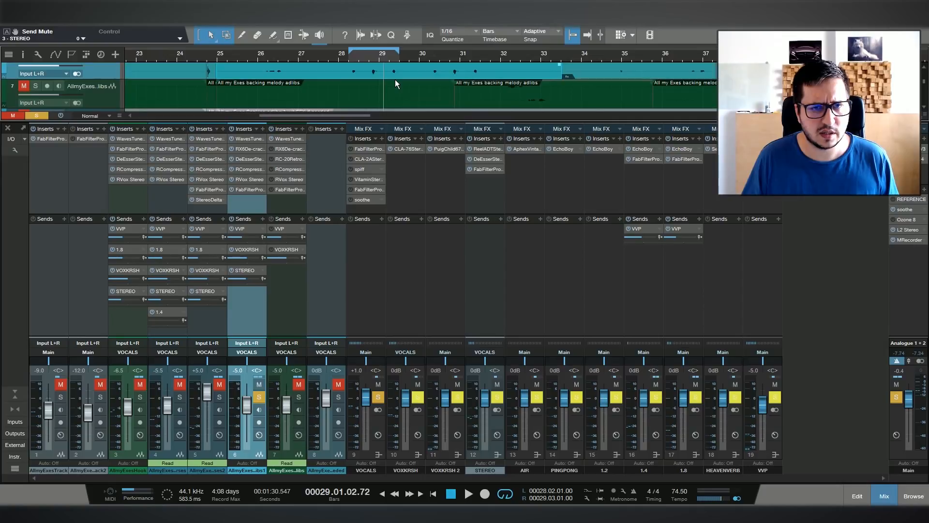
{"action": "left_click", "coordinate": [503, 56]}
{"action": "key", "text": "space"}
{"action": "scroll", "coordinate": [502, 57], "scroll_direction": "down", "scroll_amount": 5}
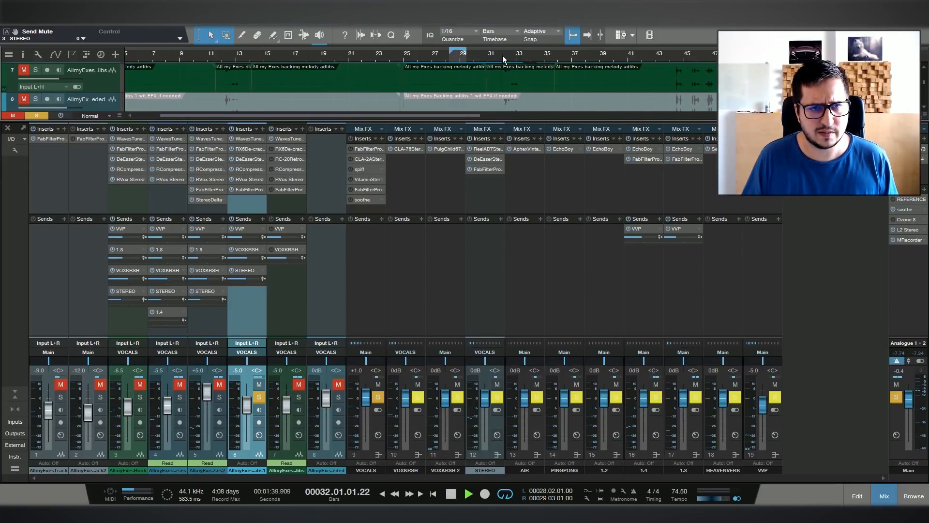
{"action": "key", "text": "space"}
{"action": "left_click", "coordinate": [234, 80]}
{"action": "key", "text": "p"}
{"action": "left_click", "coordinate": [24, 70]}
{"action": "left_click", "coordinate": [35, 69]}
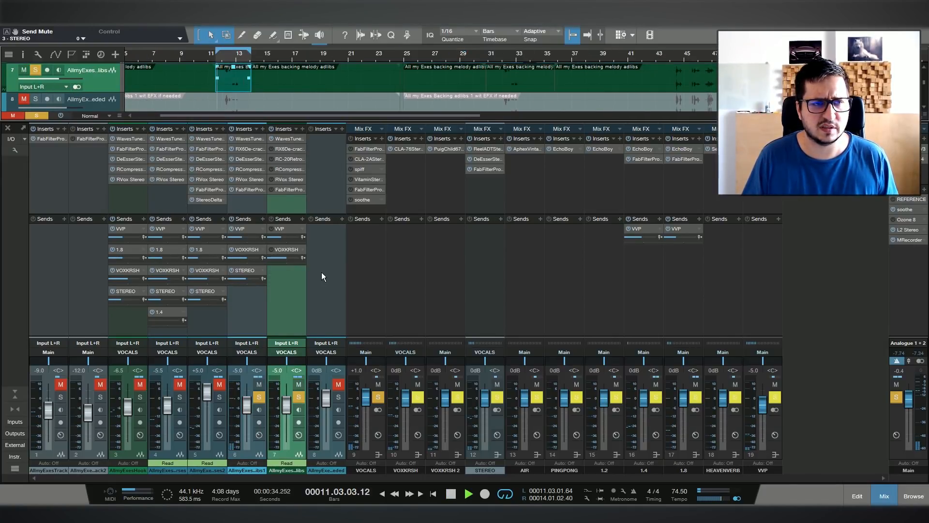
- Audition the backing melody adlibs through the RC-20 Retro Color insert, and clear all solos and mutes in the session
{"action": "scroll", "coordinate": [222, 55], "scroll_direction": "up", "scroll_amount": 3}
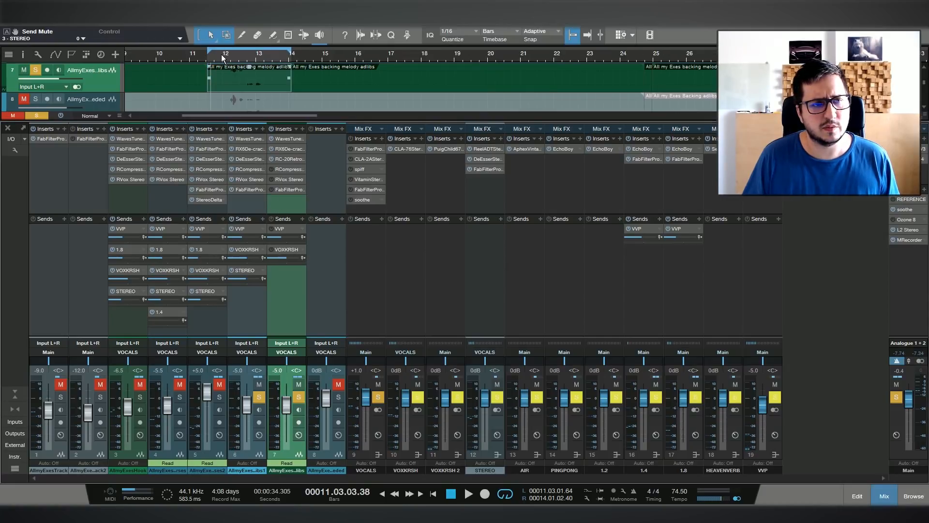
{"action": "double_click", "coordinate": [287, 162]}
{"action": "left_click_drag", "start_coordinate": [756, 121], "coordinate": [247, 117]}
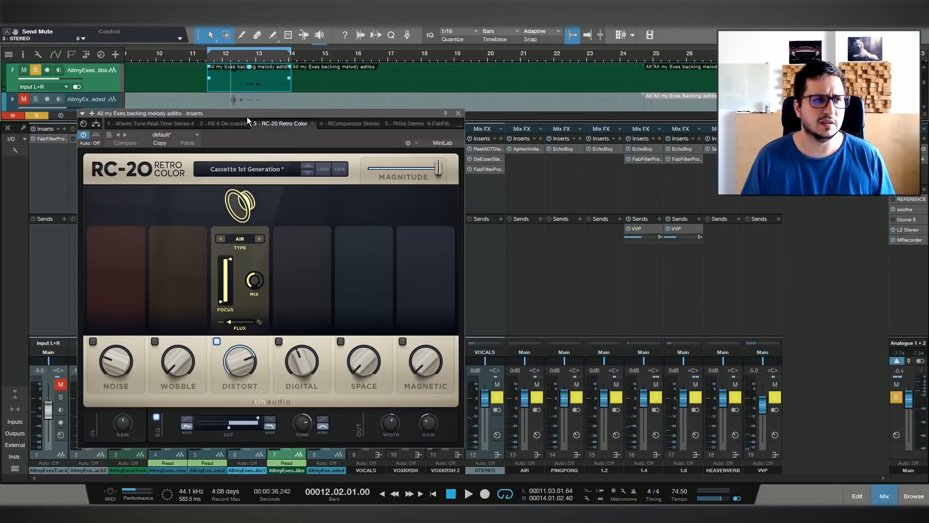
{"action": "key", "text": "space"}
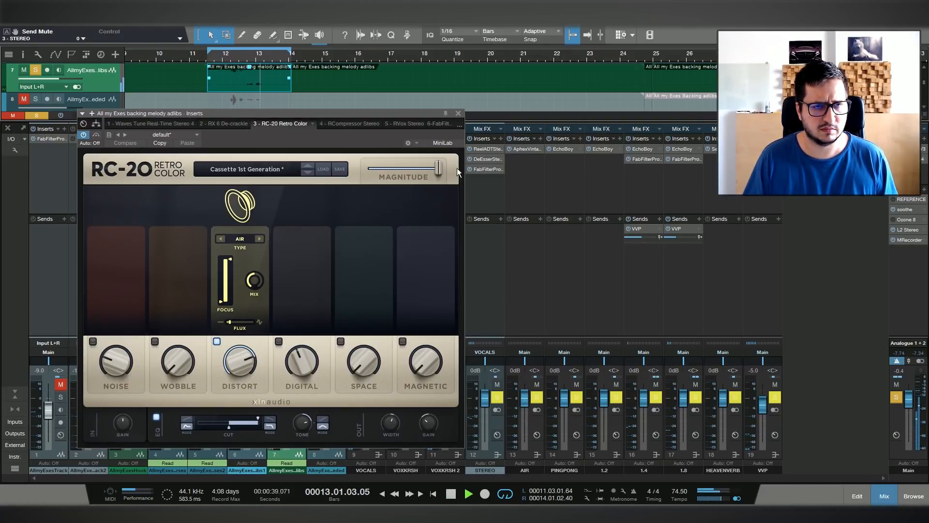
{"action": "left_click", "coordinate": [458, 113]}
{"action": "left_click", "coordinate": [24, 115]}
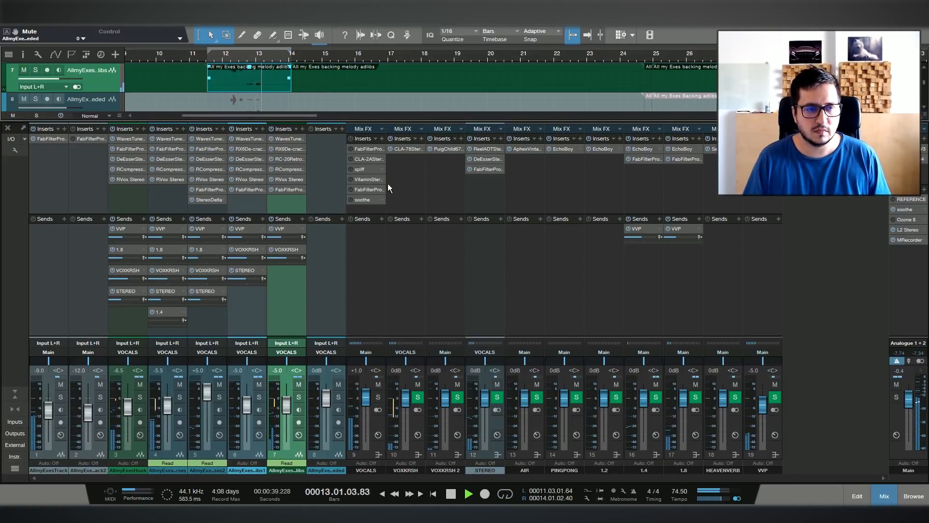
- View the full arrangement with its automation lanes while the whole mix plays, and return to the mixer
{"action": "left_click", "coordinate": [883, 494]}
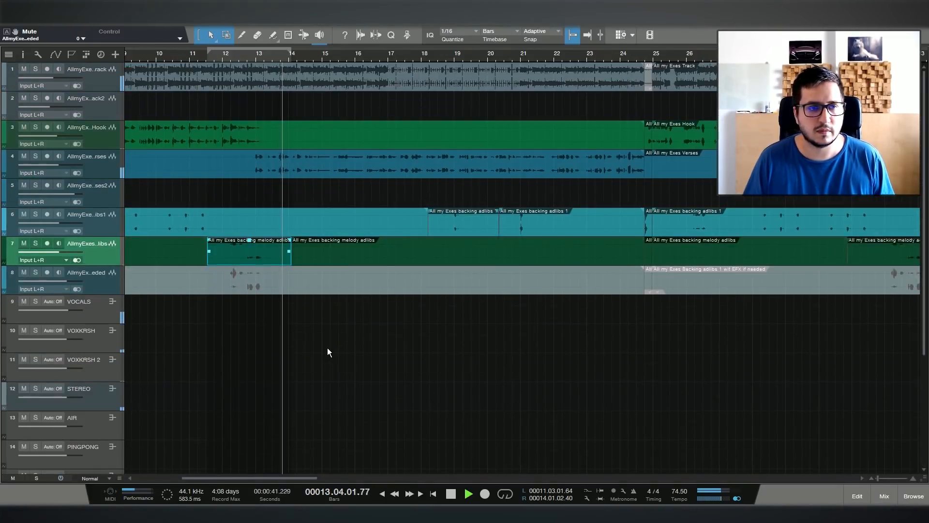
{"action": "scroll", "coordinate": [310, 54], "scroll_direction": "down", "scroll_amount": 2}
{"action": "key", "text": "a"}
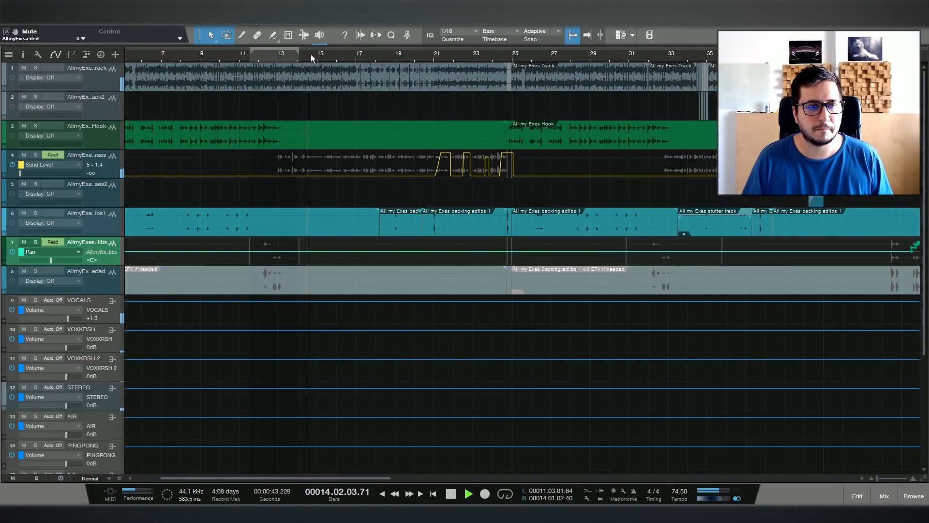
{"action": "key", "text": "a"}
{"action": "scroll", "coordinate": [311, 54], "scroll_direction": "down", "scroll_amount": 2}
{"action": "key", "text": "F3"}
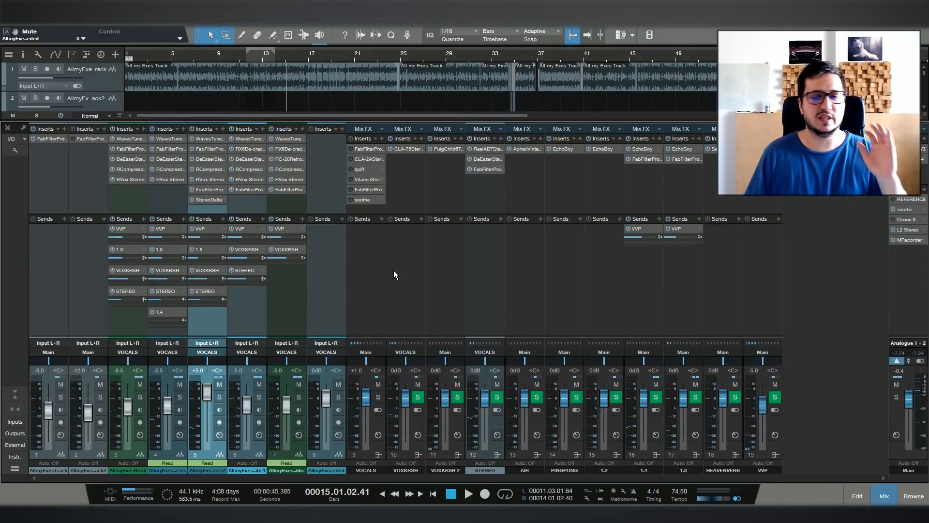
- Play the vocals through the VOCALS bus's first FabFilter Pro-Q insert, comparing it bypassed and active, and close the plug-in
{"action": "left_click", "coordinate": [363, 287]}
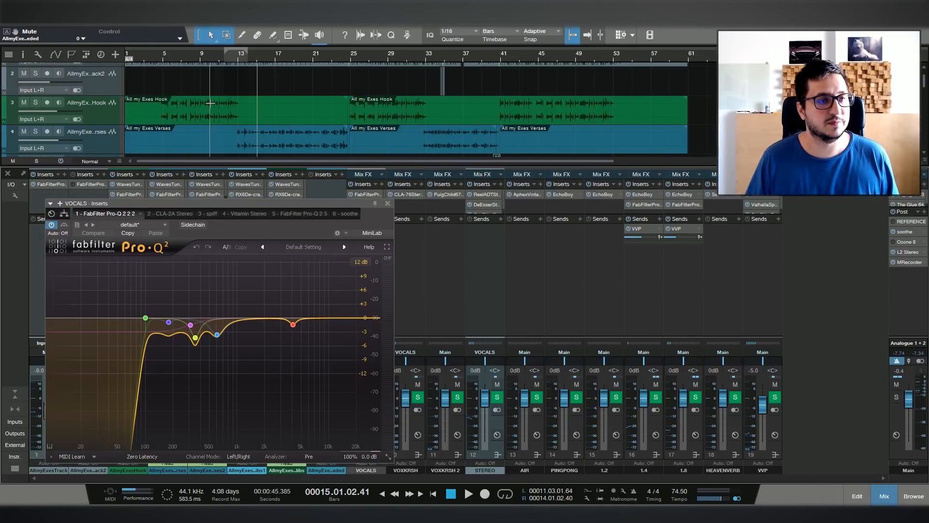
{"action": "left_click", "coordinate": [236, 54]}
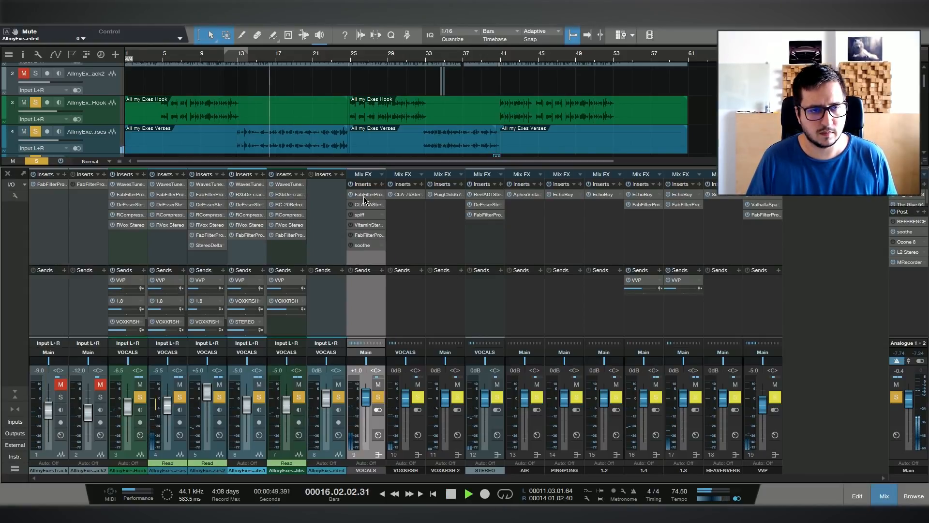
{"action": "left_click", "coordinate": [363, 194]}
{"action": "left_click", "coordinate": [65, 225]}
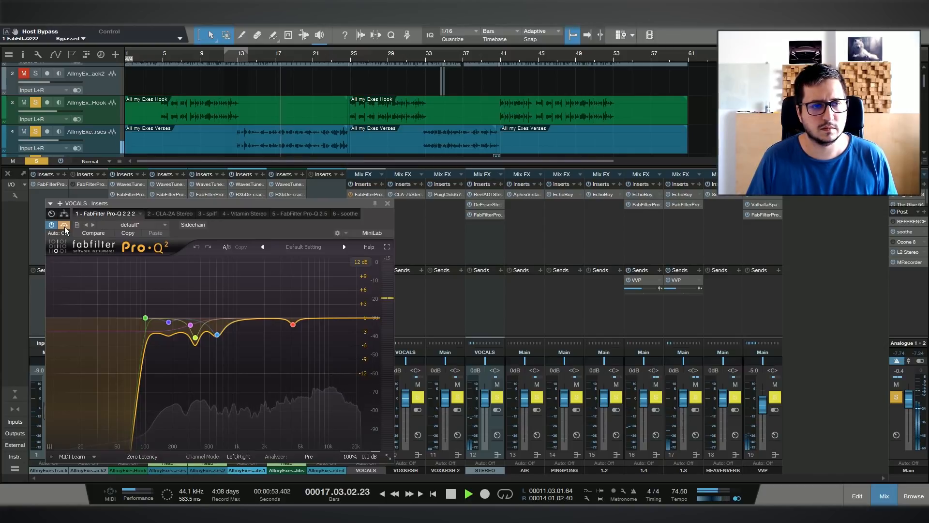
{"action": "left_click", "coordinate": [65, 226]}
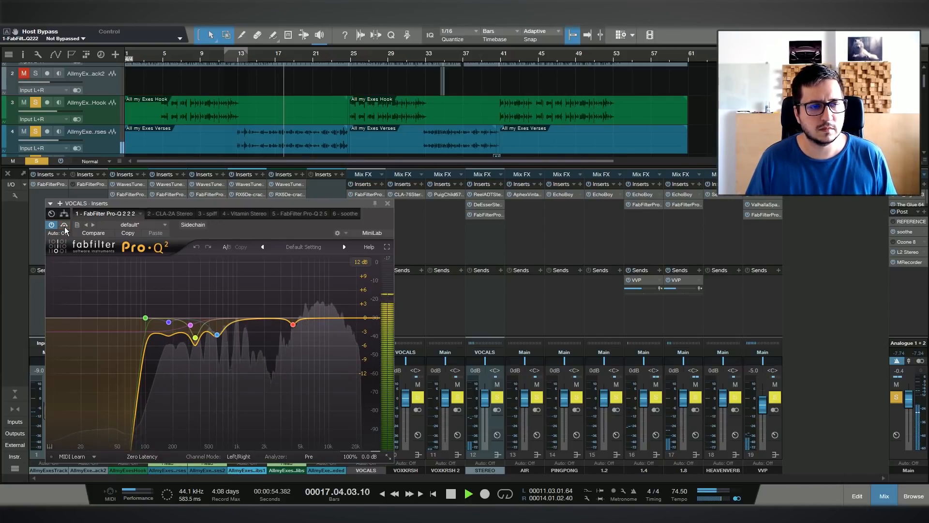
{"action": "left_click", "coordinate": [387, 203]}
{"action": "key", "text": "space"}
- Activate the VOCALS bus's CLA-2A Stereo, point out the VOXKRSH and STEREO channels routed to the bus, and play the vocals through the compressor
{"action": "left_click", "coordinate": [352, 204]}
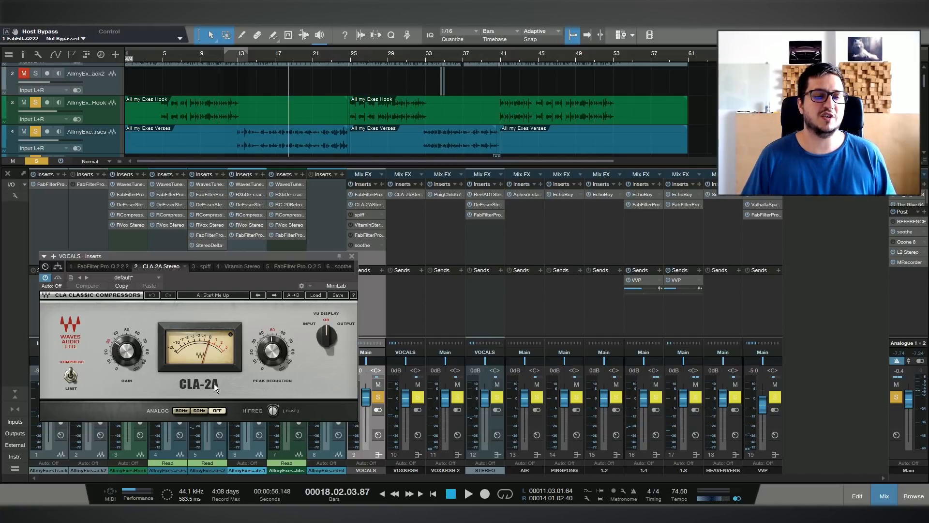
{"action": "left_click", "coordinate": [352, 256]}
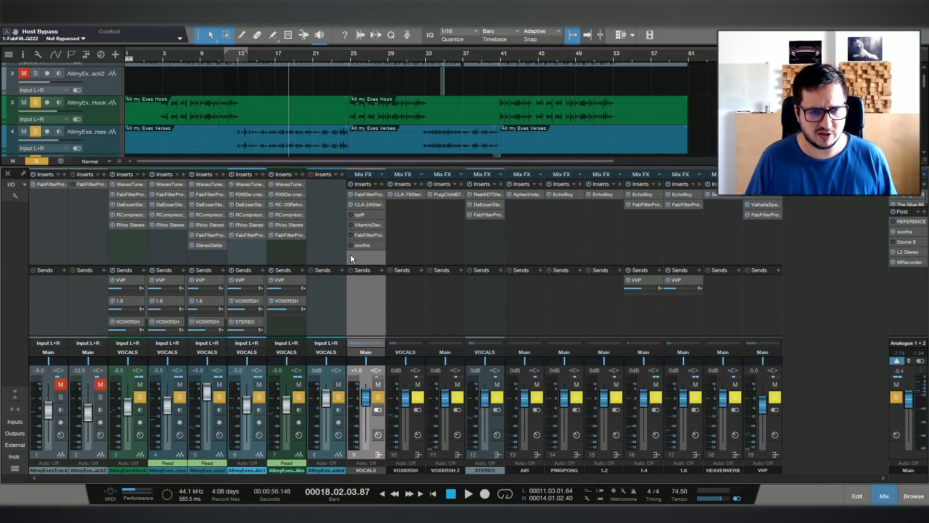
{"action": "left_click", "coordinate": [411, 300]}
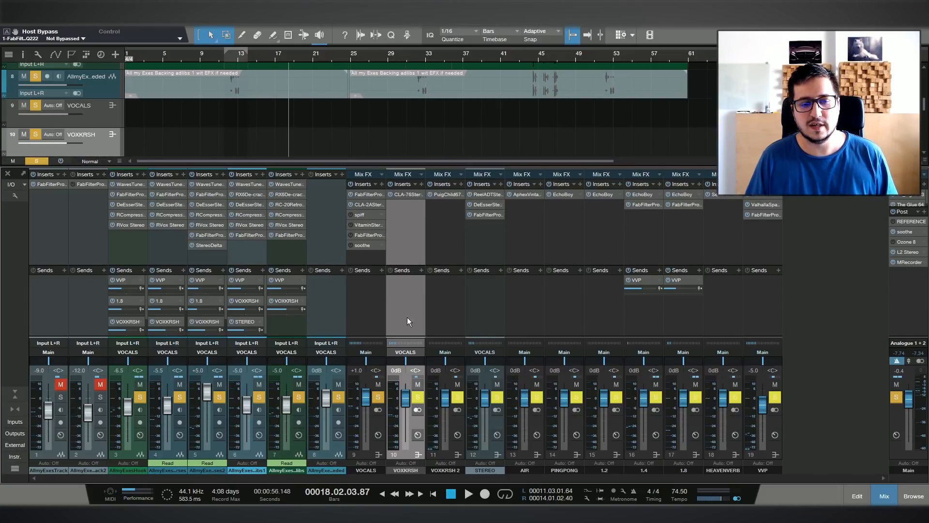
{"action": "left_click", "coordinate": [484, 307]}
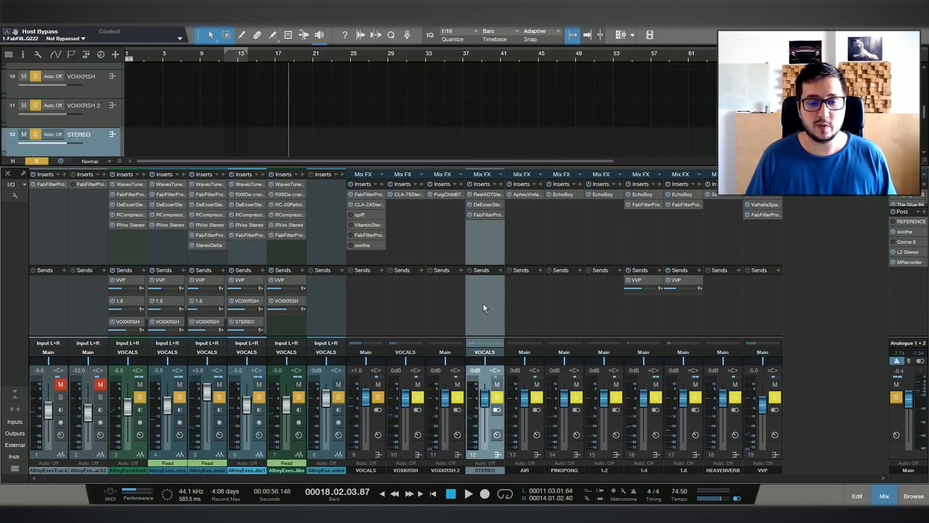
{"action": "left_click", "coordinate": [362, 301]}
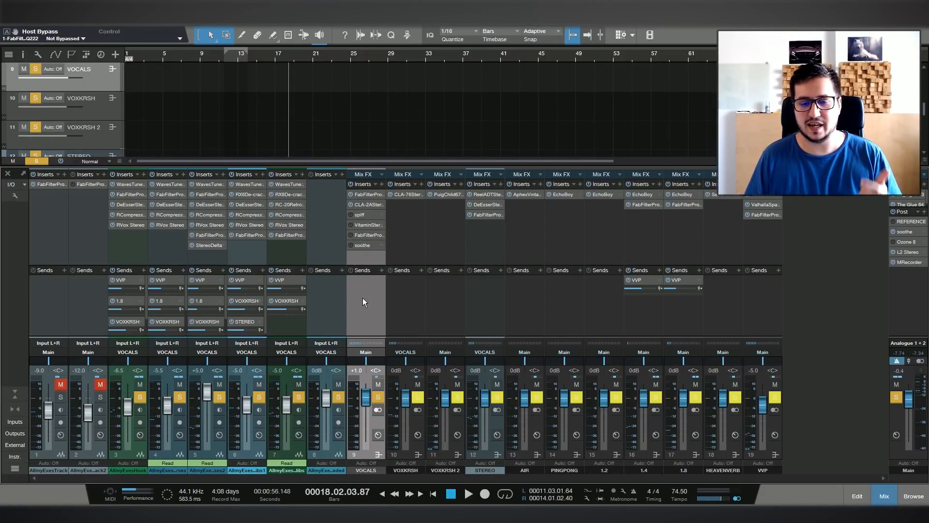
{"action": "left_click", "coordinate": [369, 205]}
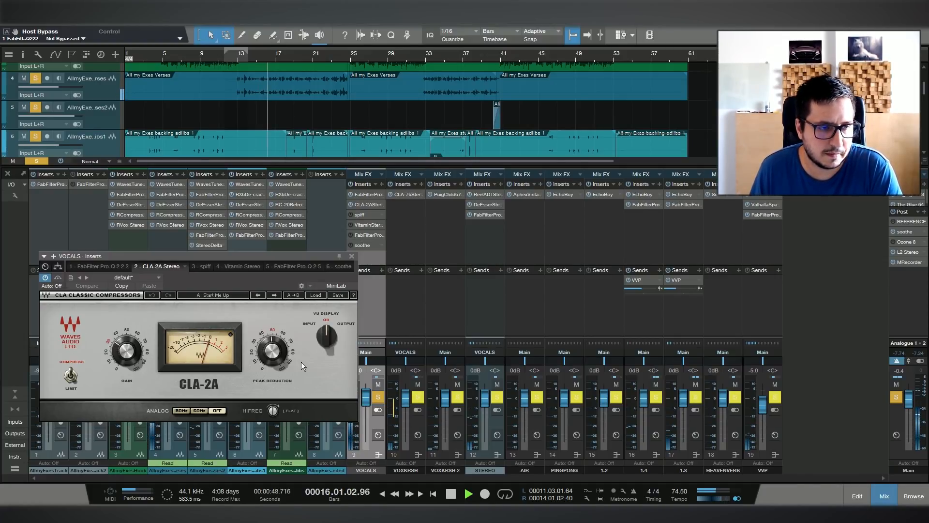
{"action": "key", "text": "space"}
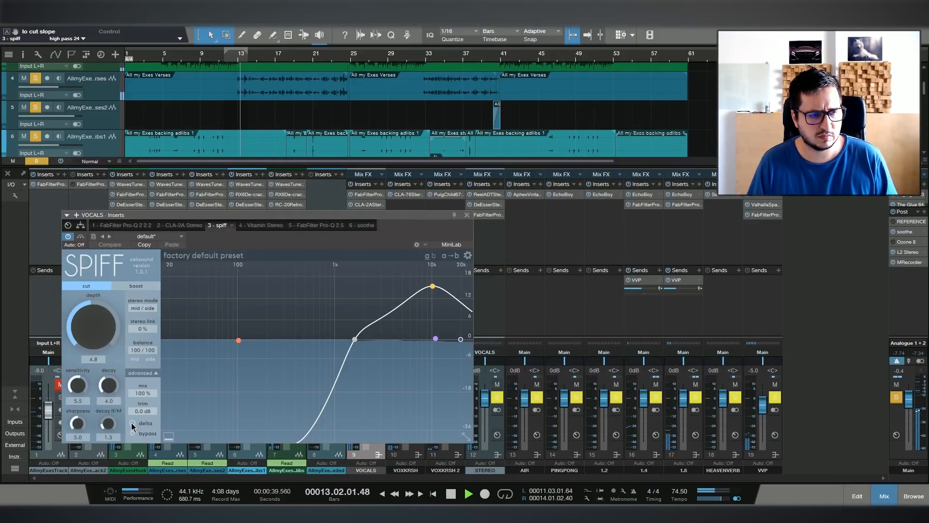
- Audition the VOCALS bus's spiff insert in delta mode, set its cut depth to 4.4, and close it with delta off
{"action": "left_click", "coordinate": [132, 424]}
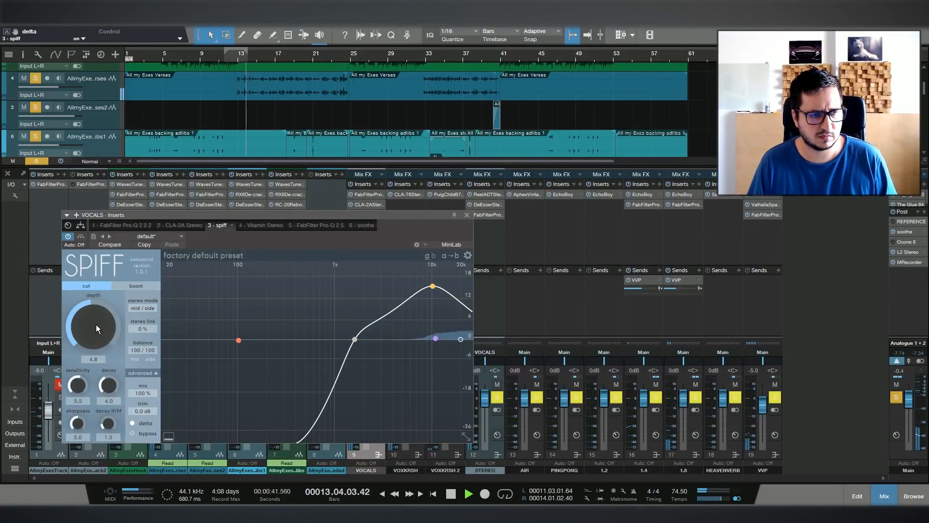
{"action": "scroll", "coordinate": [96, 324], "scroll_direction": "down", "scroll_amount": 4}
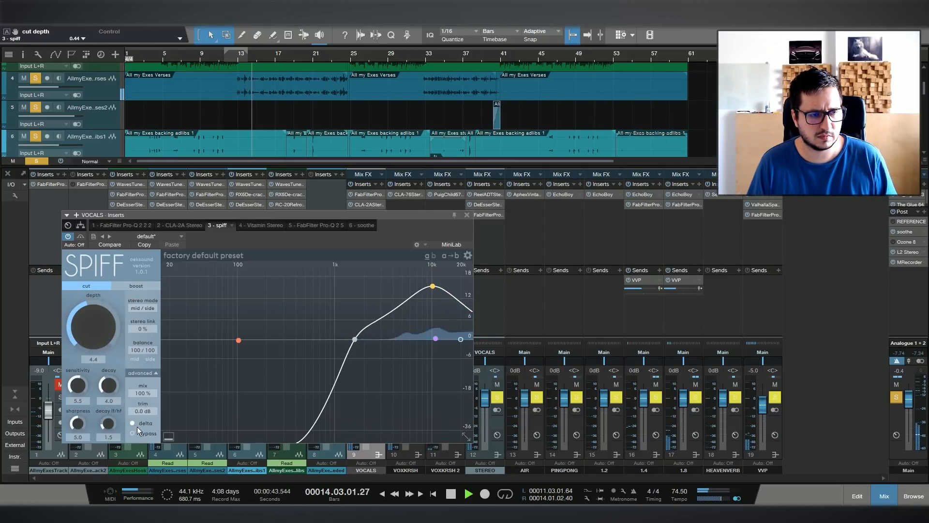
{"action": "left_click", "coordinate": [137, 425]}
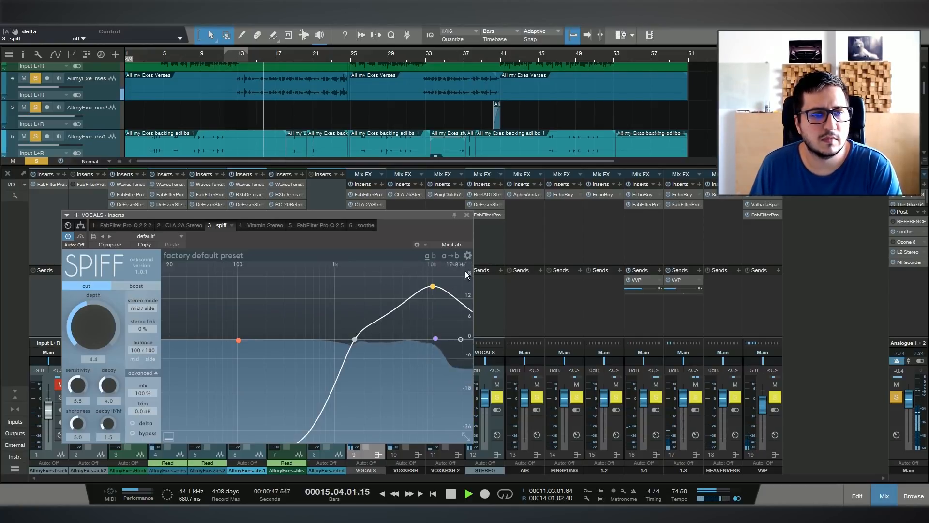
{"action": "left_click", "coordinate": [467, 215]}
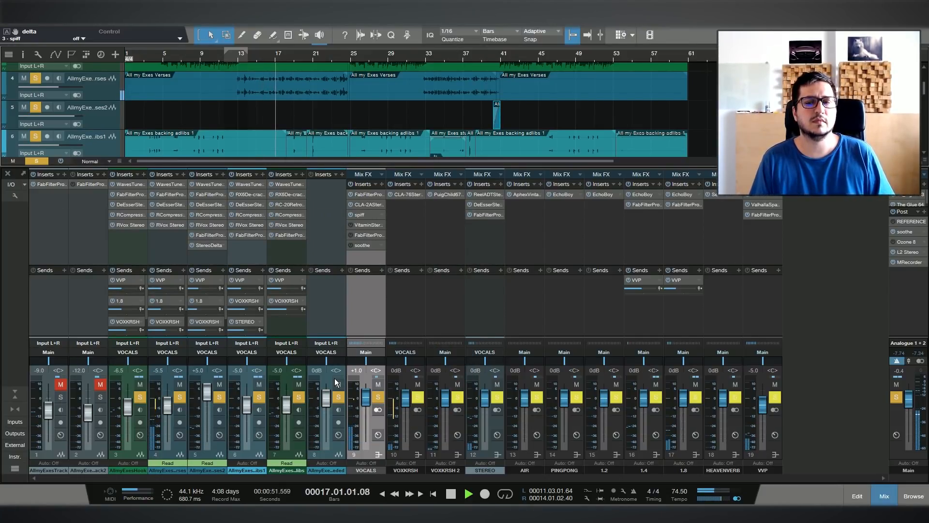
{"action": "key", "text": "space"}
- Open the VOCALS bus's Vitamin Stereo, try its output trim, reset the output level to 0.0 dB, and start playback
{"action": "left_click", "coordinate": [360, 224]}
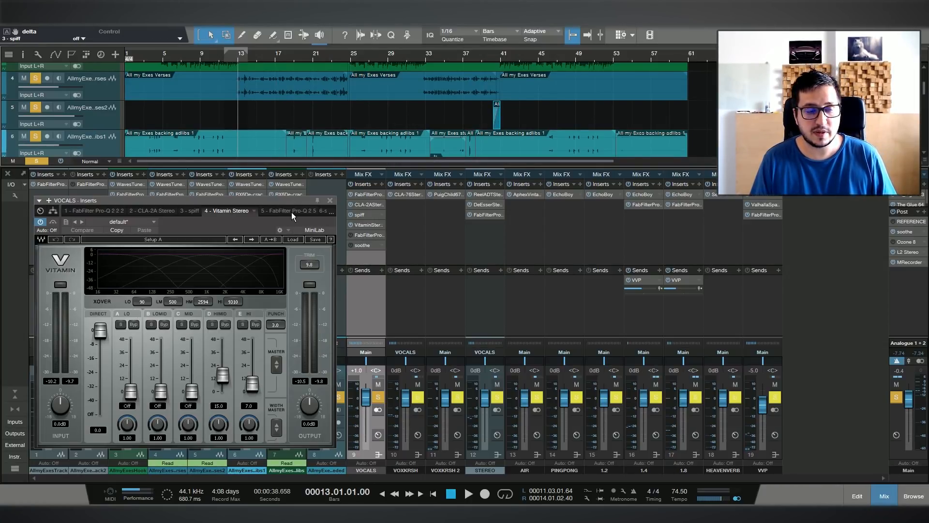
{"action": "left_click", "coordinate": [310, 264]}
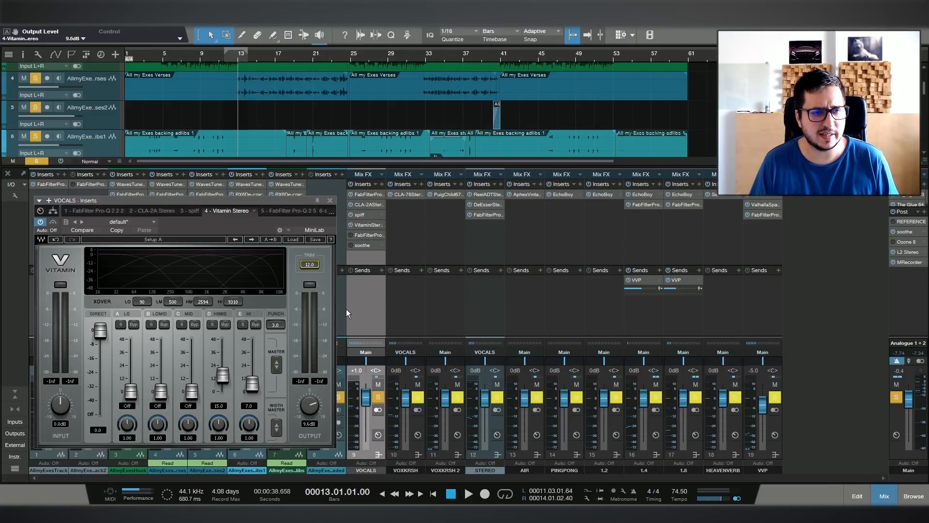
{"action": "key", "text": "space"}
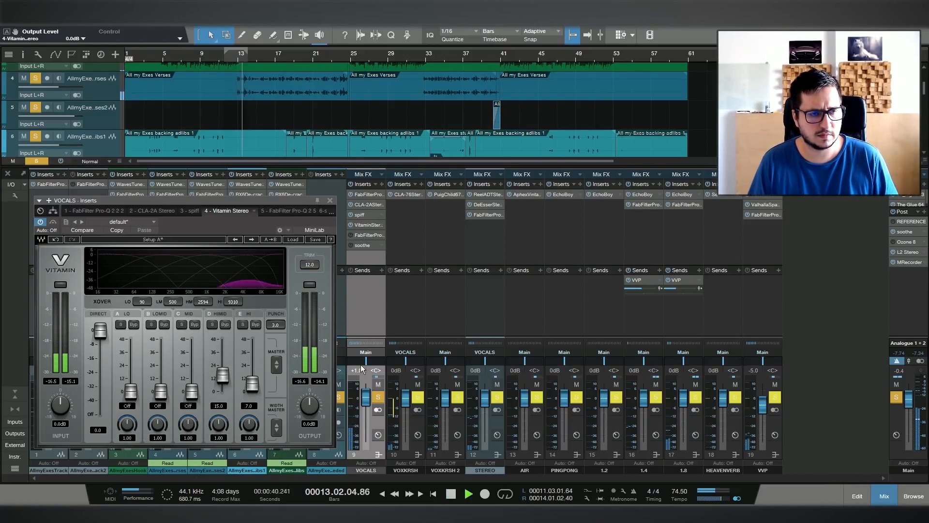
- Audition Vitamin's HiMid and Hi bands soloed in turn while the vocals play, leaving both solos off
{"action": "left_click", "coordinate": [211, 324]}
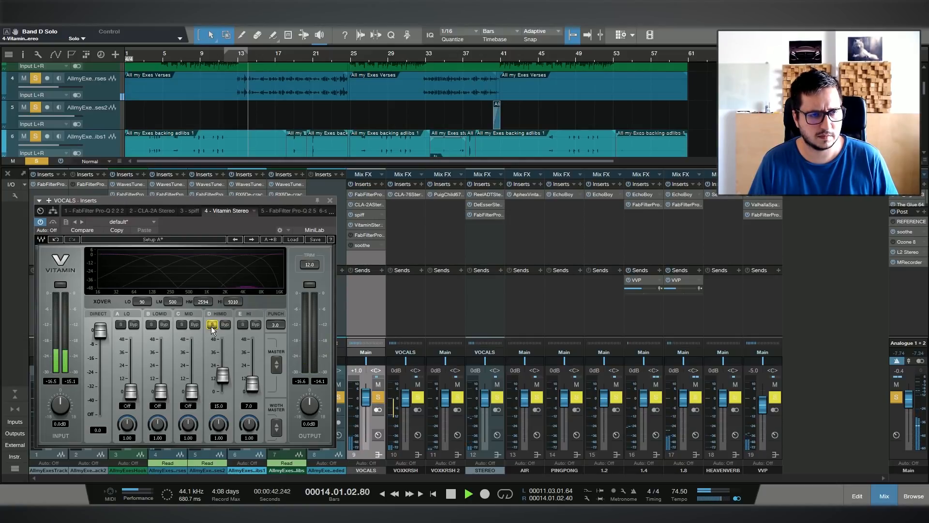
{"action": "key", "text": "space"}
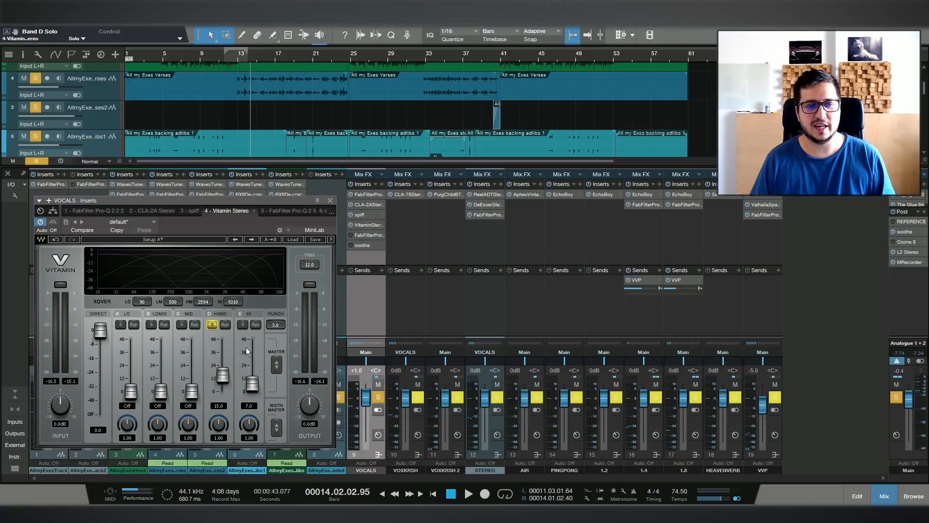
{"action": "left_click", "coordinate": [212, 324]}
{"action": "key", "text": "space"}
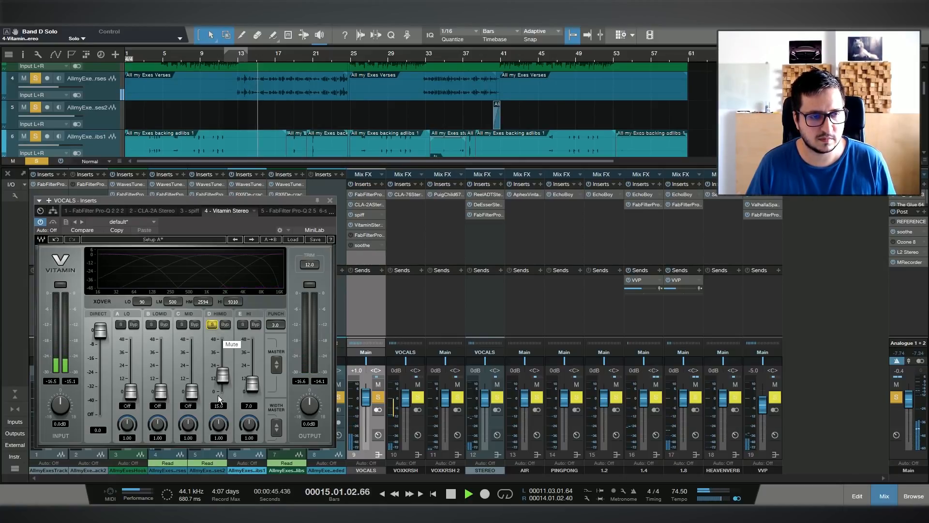
{"action": "left_click", "coordinate": [243, 324]}
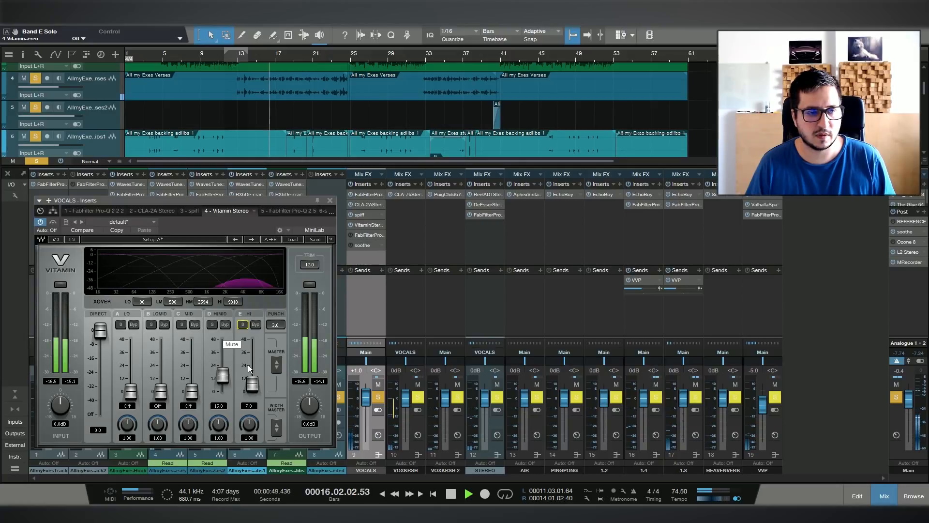
{"action": "key", "text": "space"}
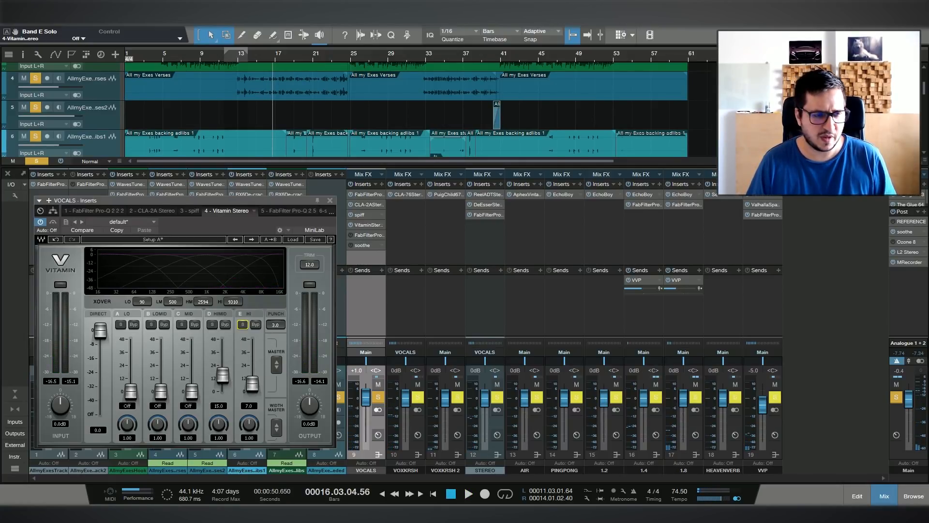
- Try HiMid at 28.0, Hi at 26.3 and a different Punch in Vitamin while playing, restoring 15.0, 7.0 and 3.0 before closing it
{"action": "left_click_drag", "start_coordinate": [222, 374], "coordinate": [252, 362]}
{"action": "key", "text": "space"}
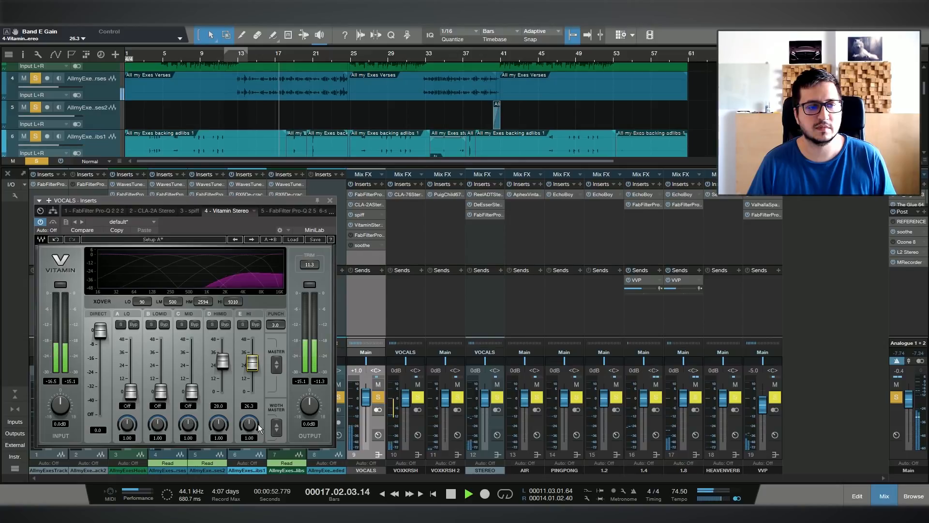
{"action": "left_click_drag", "start_coordinate": [275, 325], "coordinate": [275, 307]}
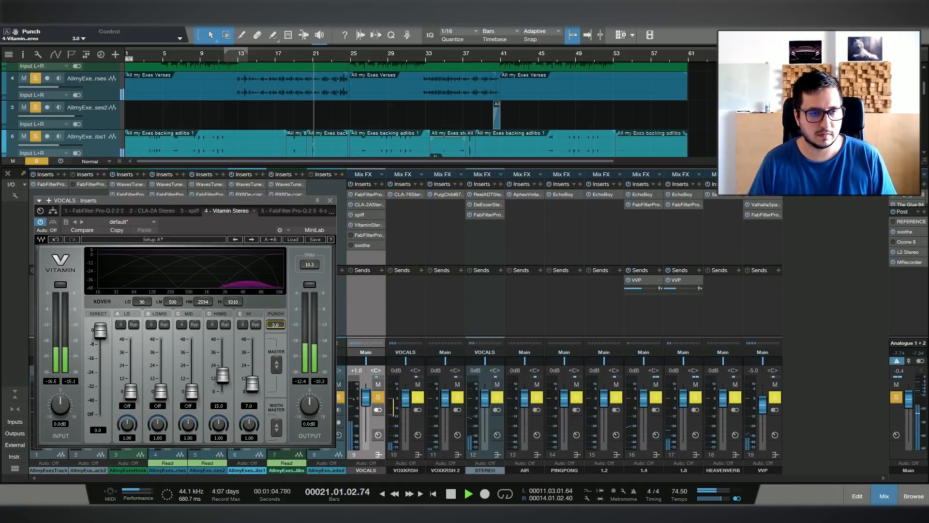
{"action": "key", "text": "space"}
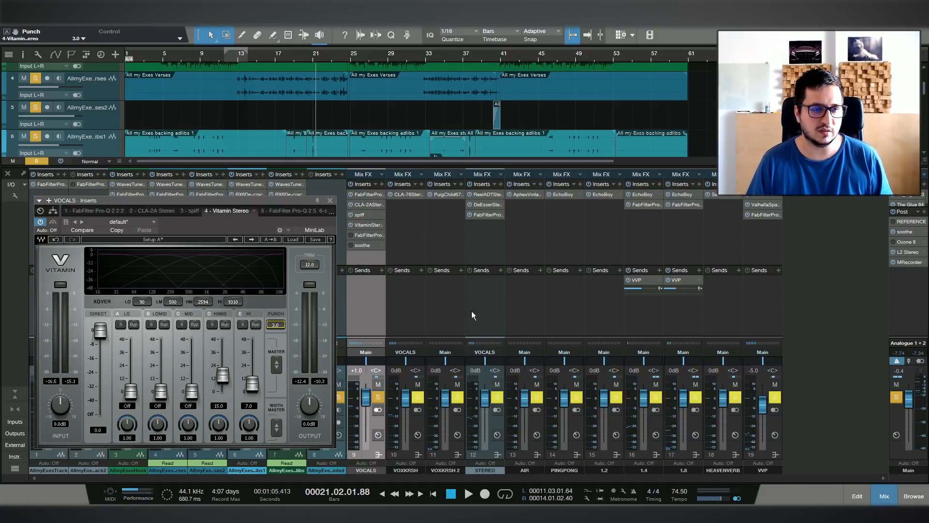
{"action": "left_click", "coordinate": [329, 200]}
- Activate the VOCALS bus's second FabFilter Pro-Q 2, audition its 746.63 Hz cut soloed while the hook plays, and close it
{"action": "left_click", "coordinate": [364, 236]}
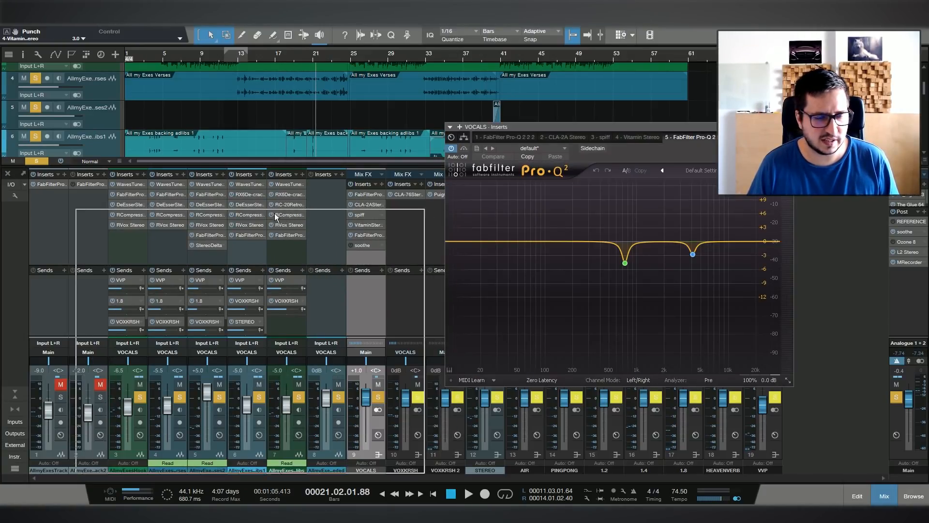
{"action": "left_click_drag", "start_coordinate": [644, 129], "coordinate": [274, 213]}
{"action": "scroll", "coordinate": [236, 88], "scroll_direction": "up", "scroll_amount": 1}
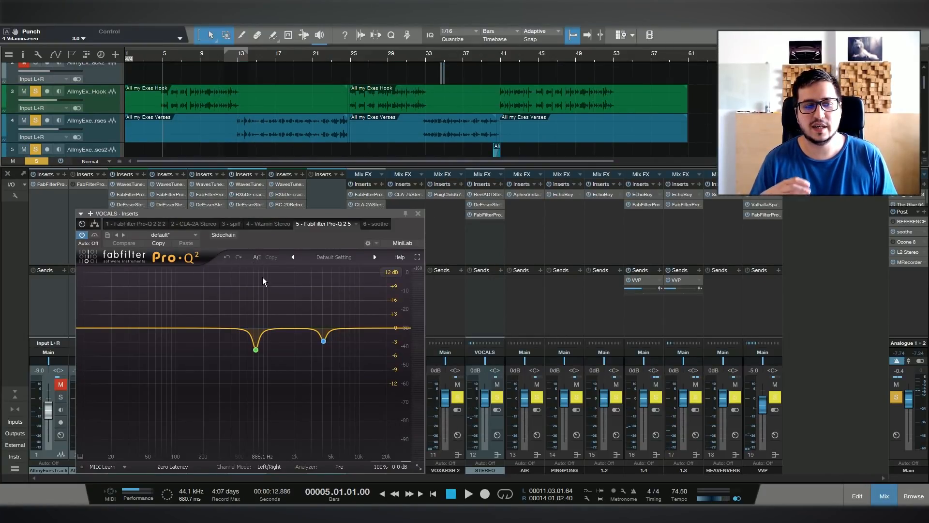
{"action": "key", "text": "space"}
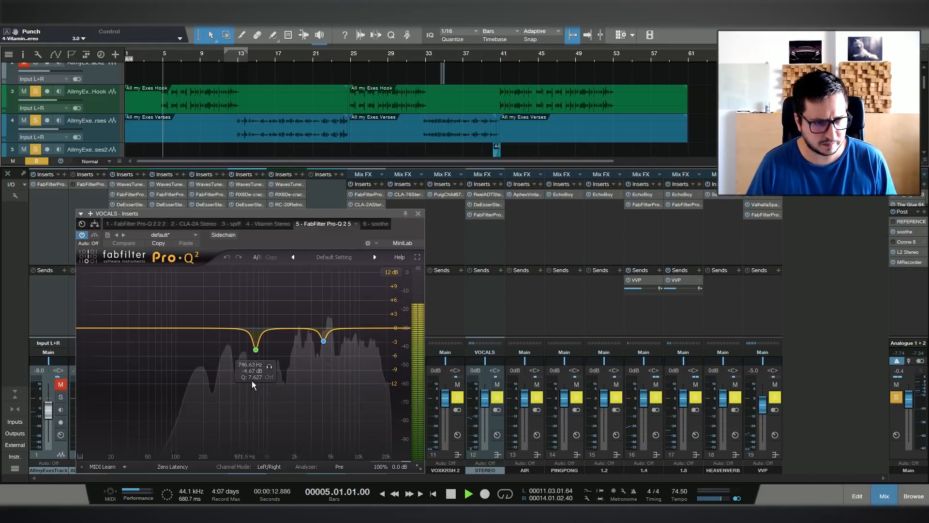
{"action": "left_click", "coordinate": [269, 367]}
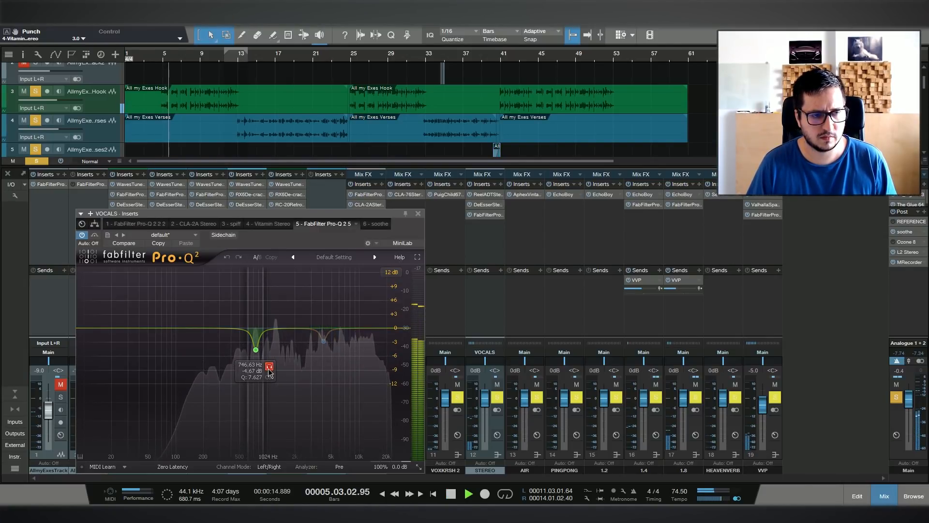
{"action": "left_click", "coordinate": [336, 359]}
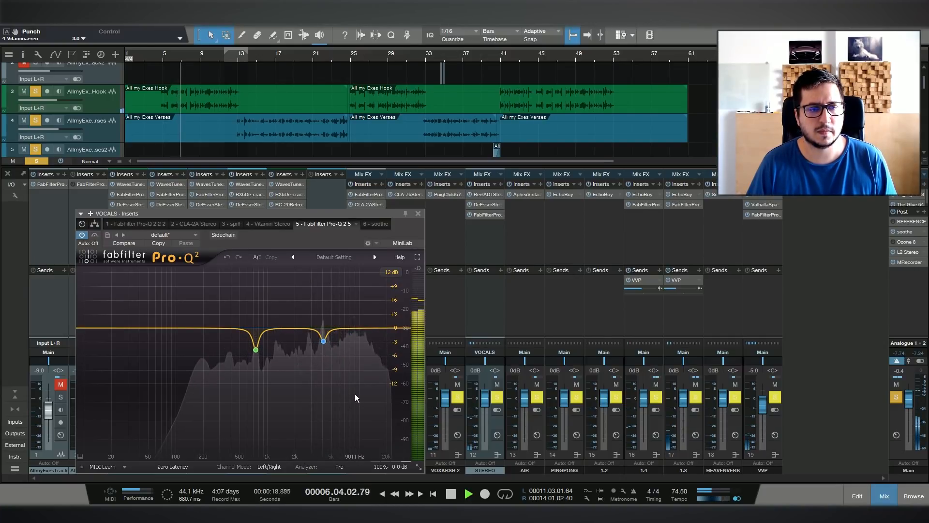
{"action": "left_click", "coordinate": [418, 213]}
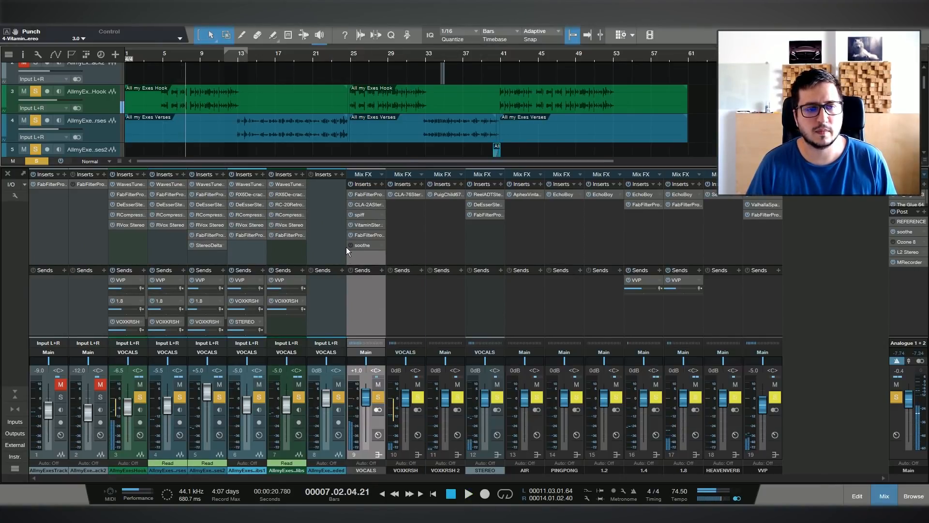
- Activate the VOCALS bus's soothe, audition it in delta mode during playback, set its depth to -4.0, and close it with delta off
{"action": "left_click", "coordinate": [361, 245]}
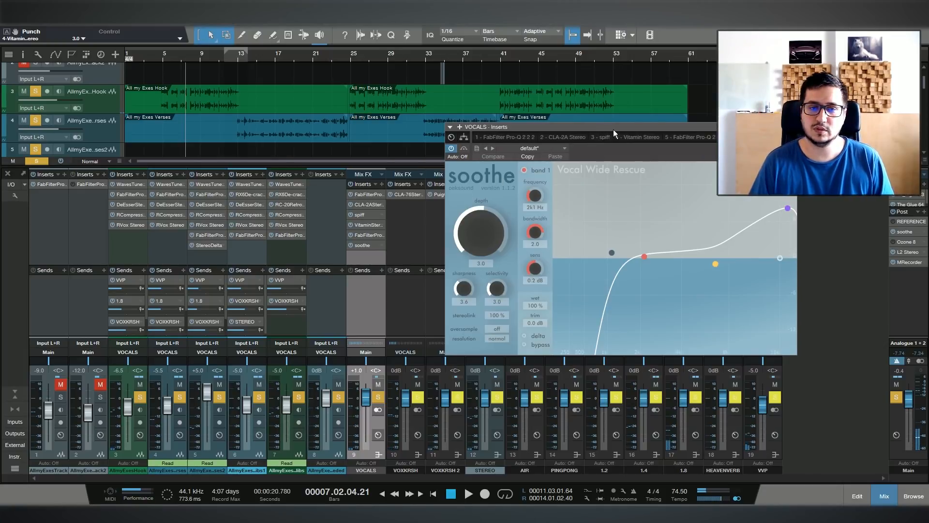
{"action": "left_click_drag", "start_coordinate": [614, 129], "coordinate": [276, 158]}
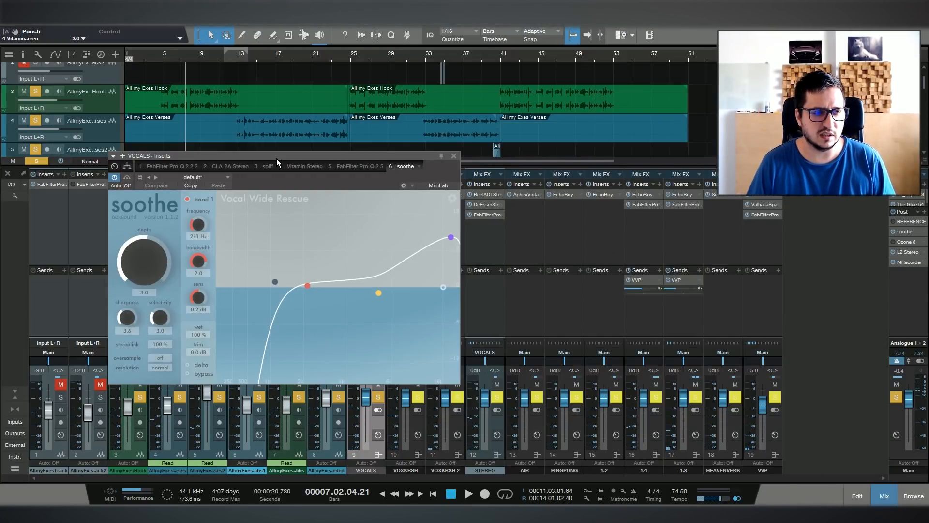
{"action": "key", "text": "space"}
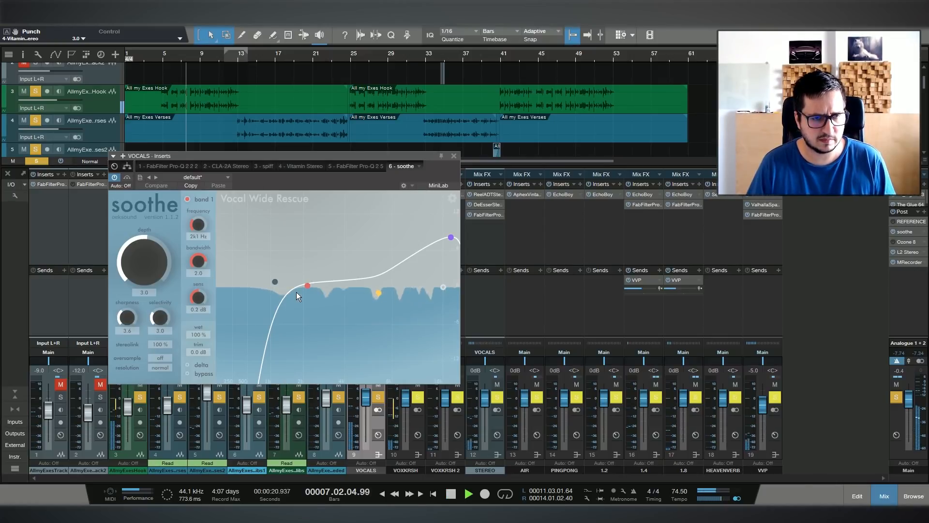
{"action": "left_click", "coordinate": [187, 364]}
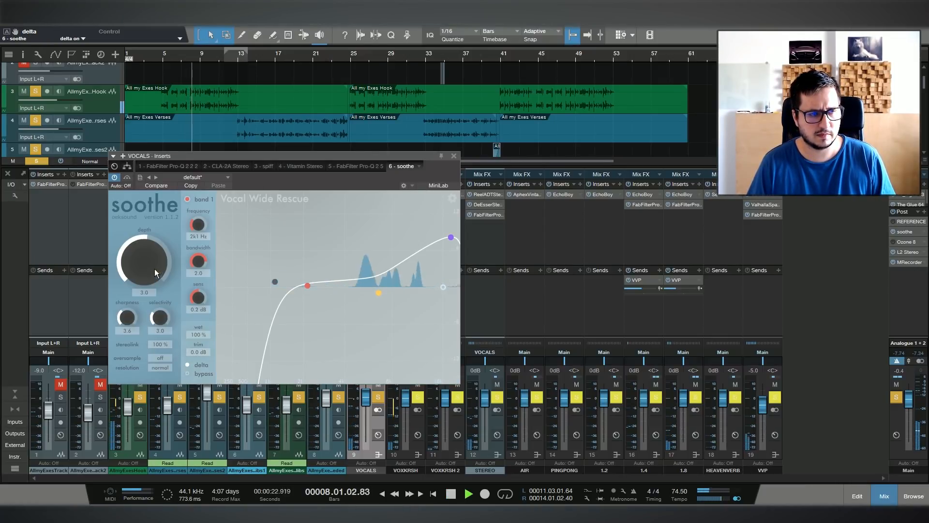
{"action": "scroll", "coordinate": [149, 263], "scroll_direction": "down", "scroll_amount": 7}
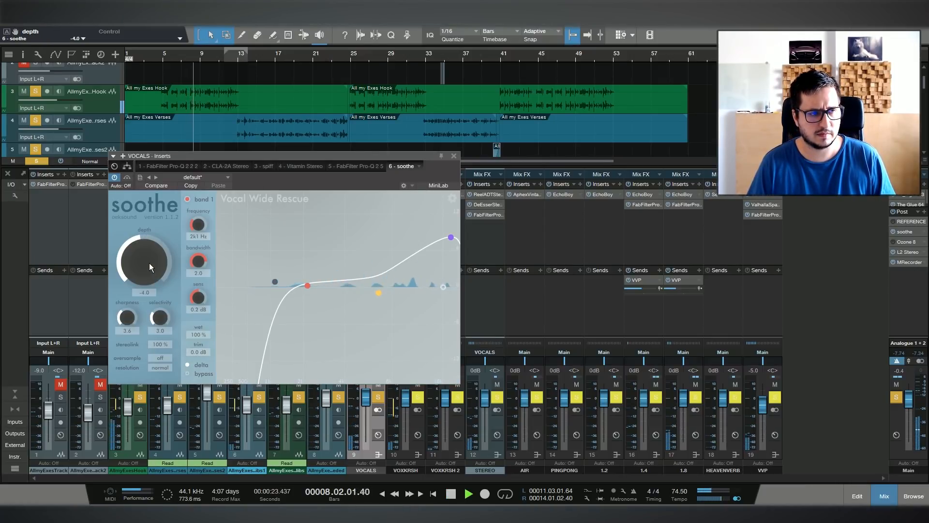
{"action": "left_click", "coordinate": [186, 365]}
{"action": "left_click", "coordinate": [454, 156]}
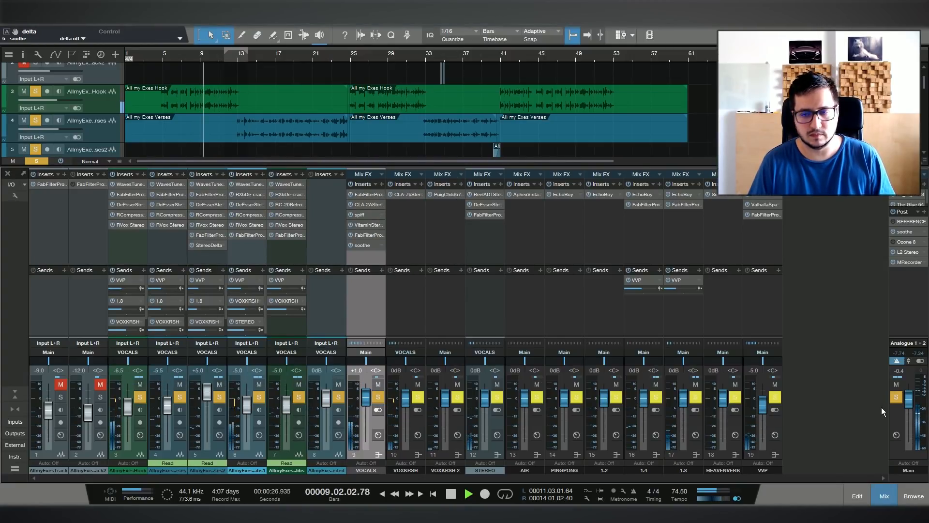
- Clear all solos and play the full mix, comparing the vocals with their inserts bypassed and active, leaving the inserts on and playback stopped
{"action": "left_click", "coordinate": [896, 401]}
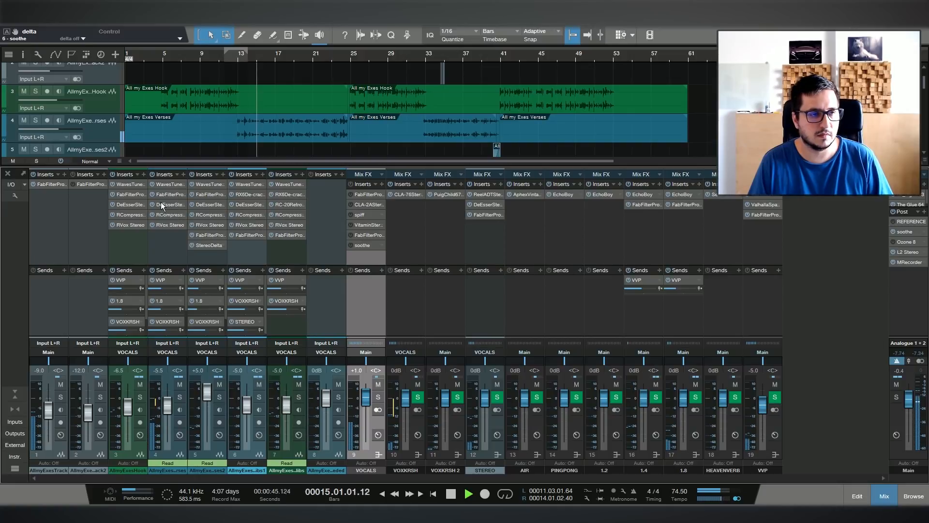
{"action": "left_click", "coordinate": [152, 174]}
{"action": "left_click", "coordinate": [152, 184]}
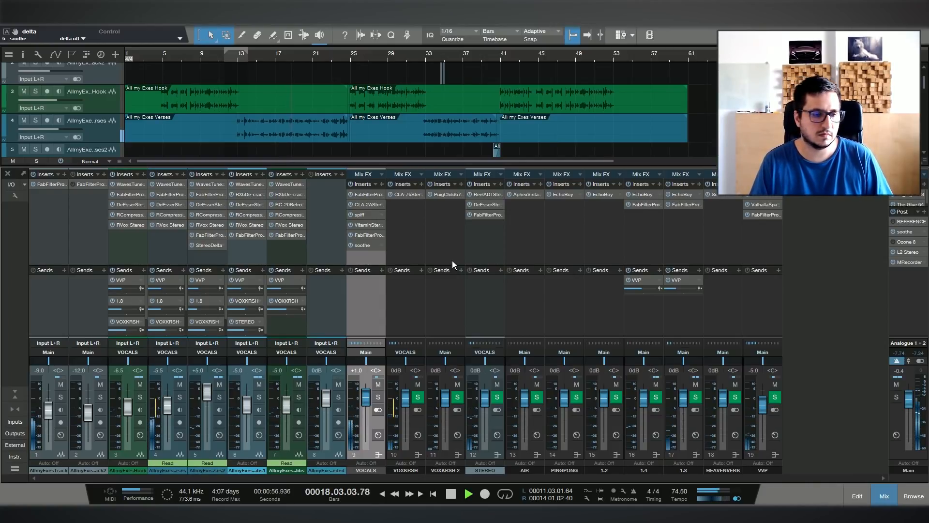
{"action": "key", "text": "space"}
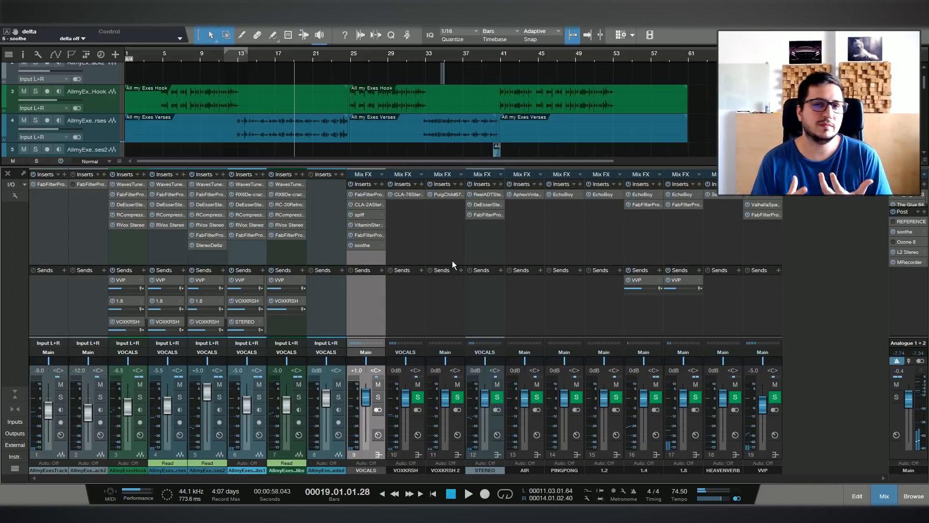